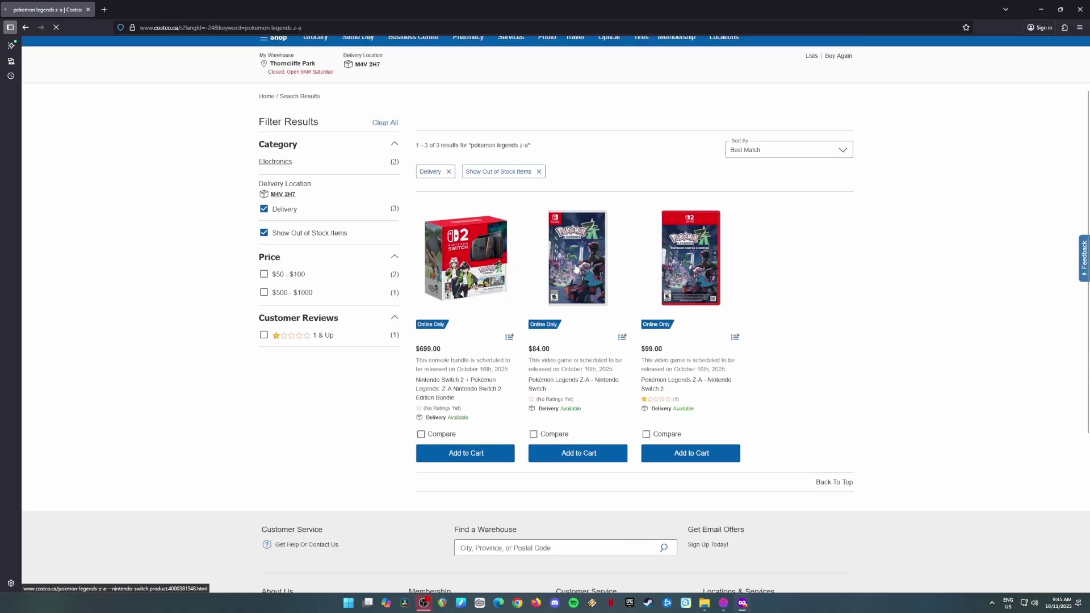
# Open the $84.00 Pokémon Legends Z-A Nintendo Switch product page and review its title, price and release details
pyautogui.click(575, 265)
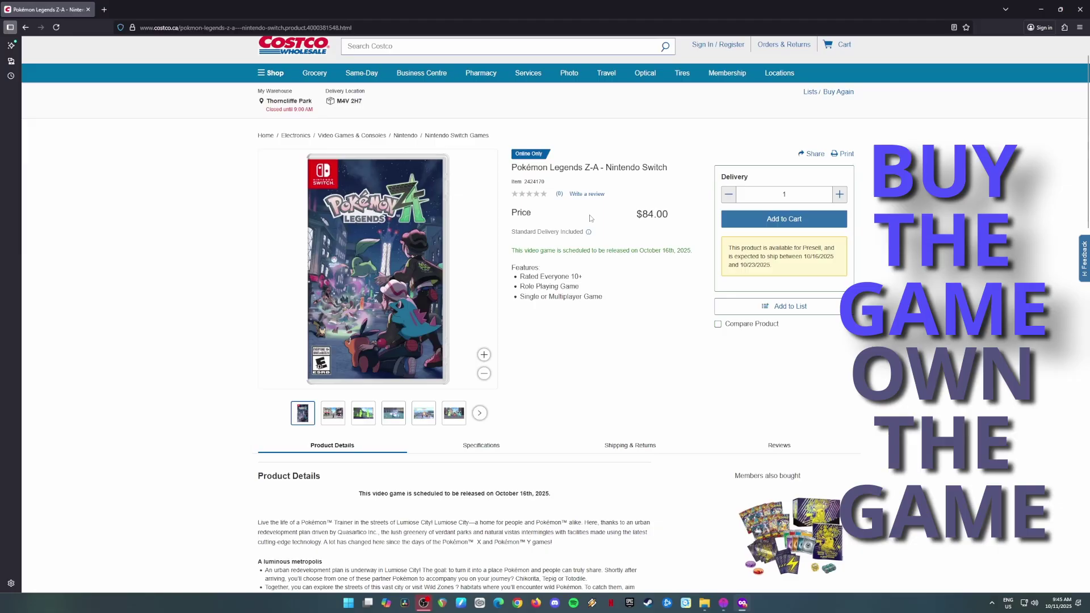
pyautogui.moveTo(633, 188); pyautogui.dragTo(526, 165)
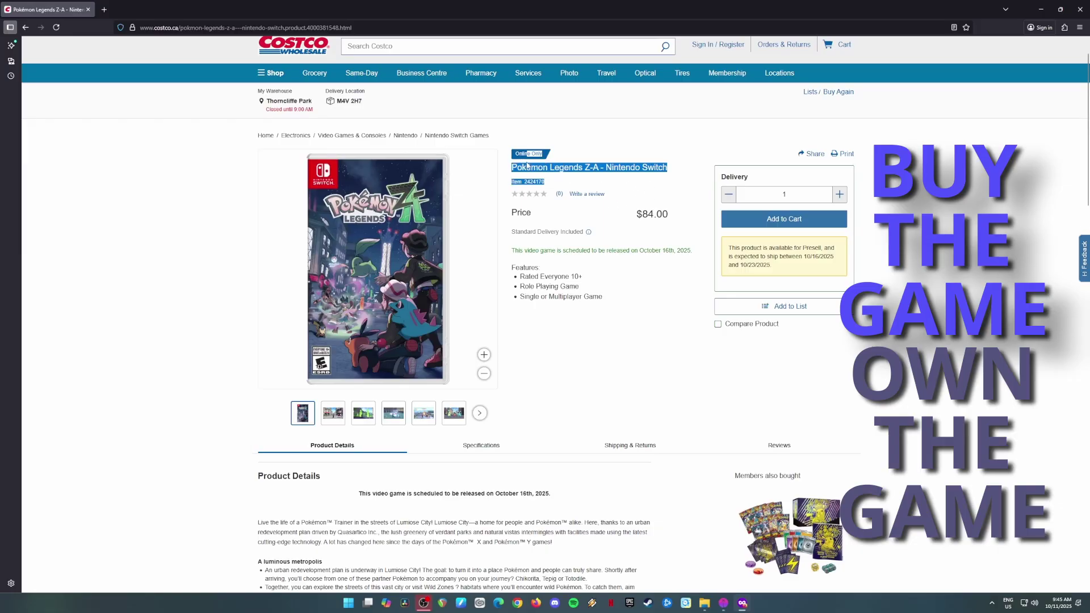
pyautogui.click(609, 343)
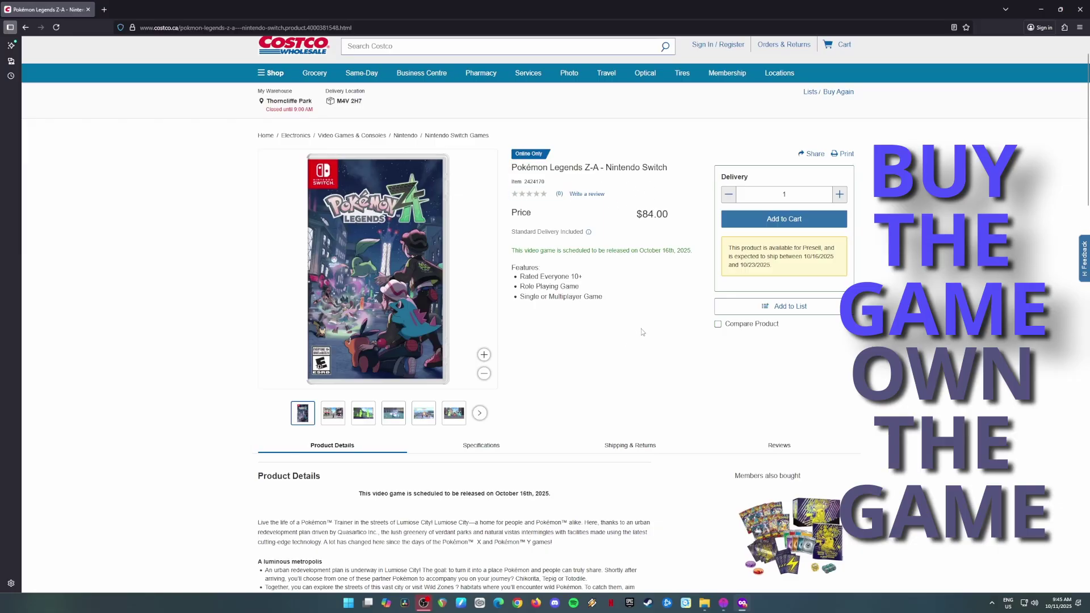
pyautogui.scroll(-2, 617, 398)
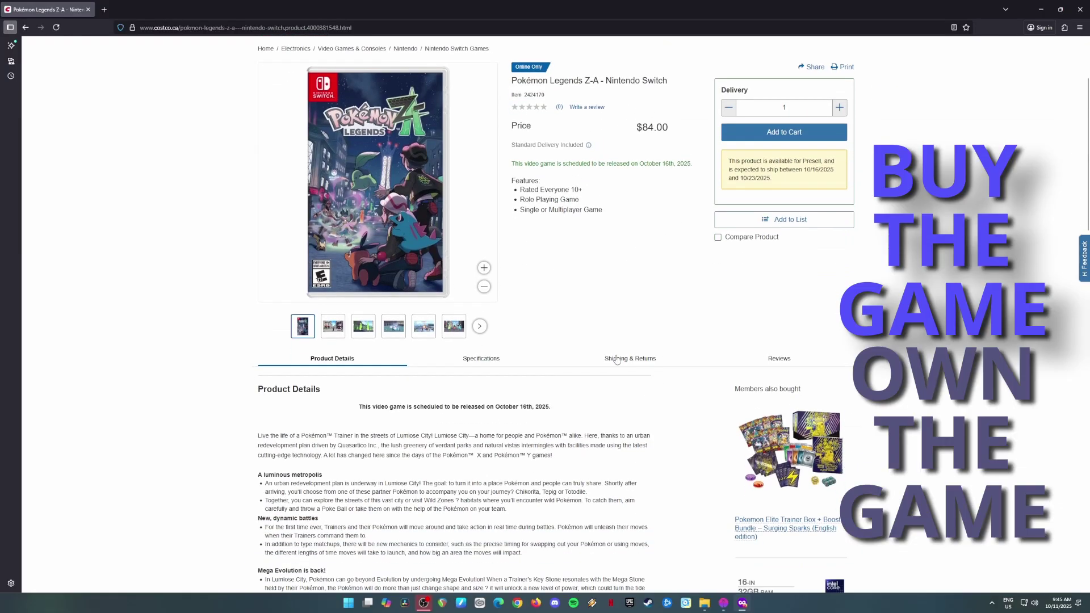
pyautogui.doubleClick(643, 129)
# Browse the product's gameplay screenshots in the image gallery and return to the cover image
pyautogui.click(330, 340)
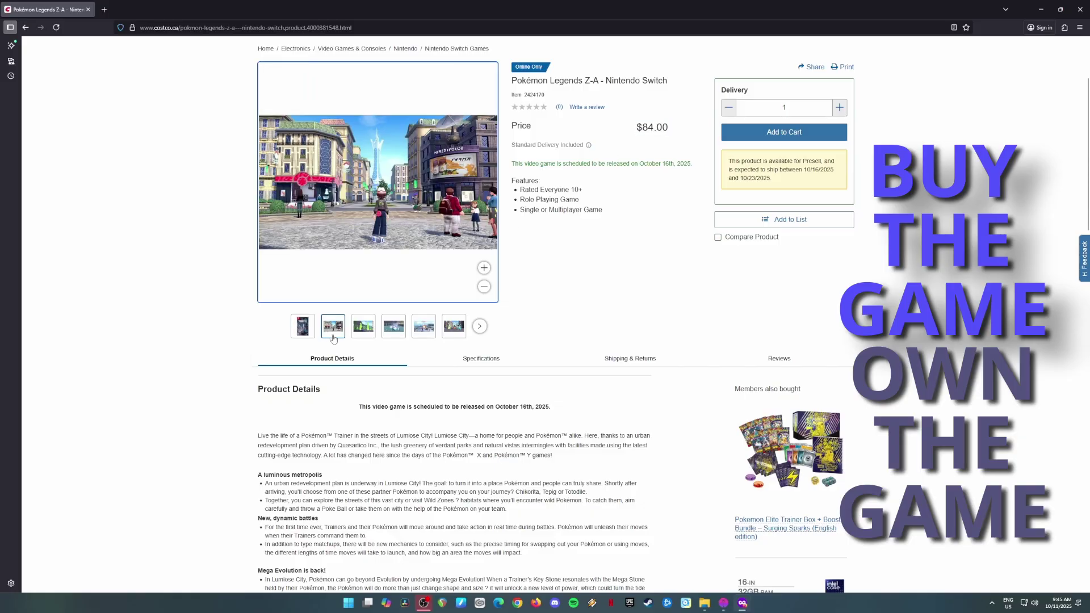
pyautogui.click(363, 339)
pyautogui.click(392, 338)
pyautogui.click(415, 336)
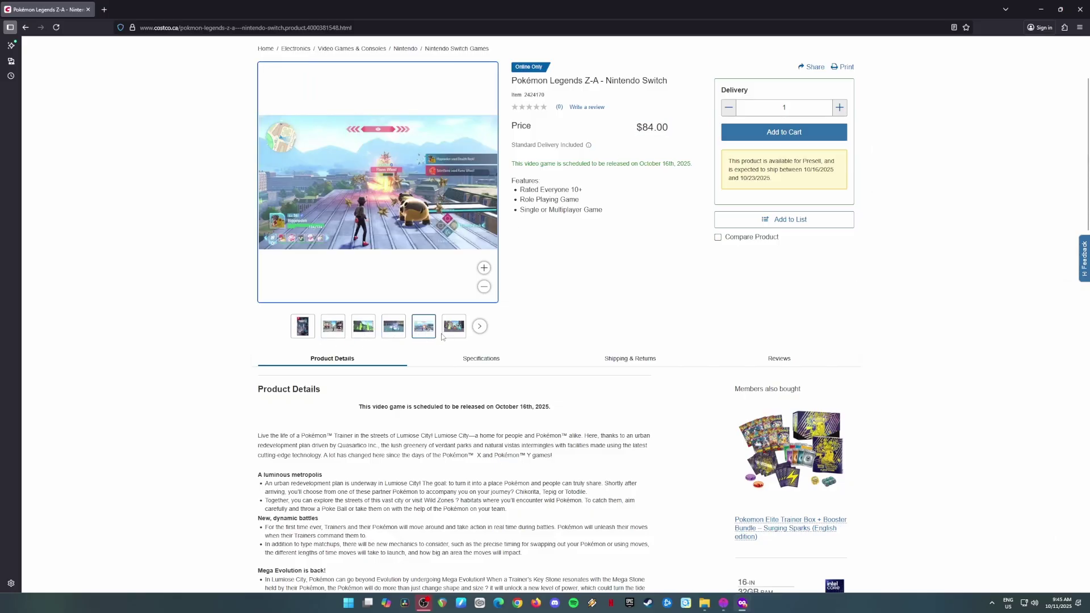
pyautogui.click(462, 332)
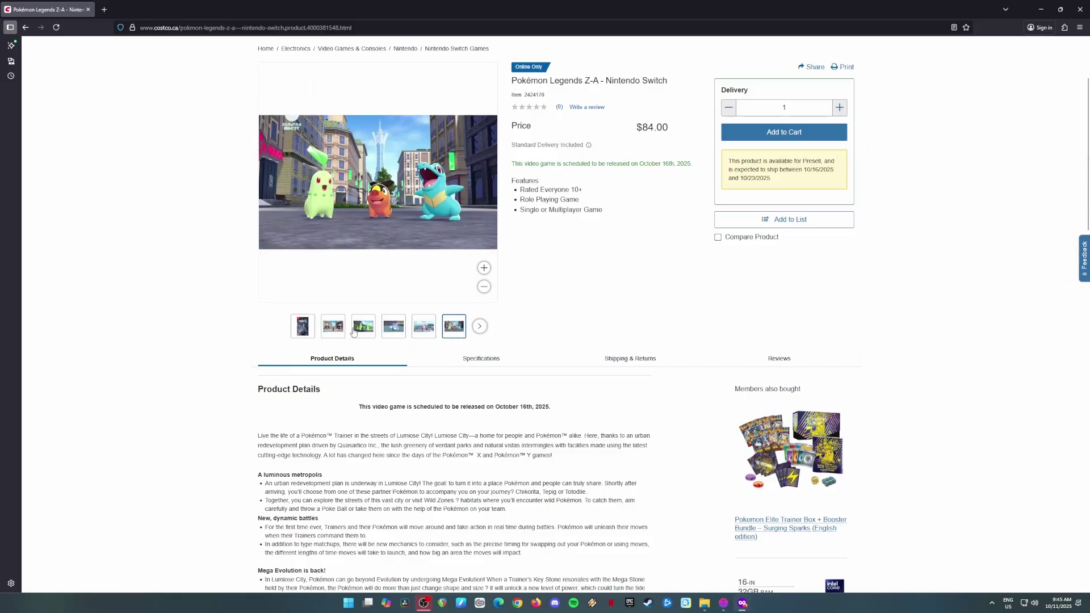
pyautogui.click(302, 327)
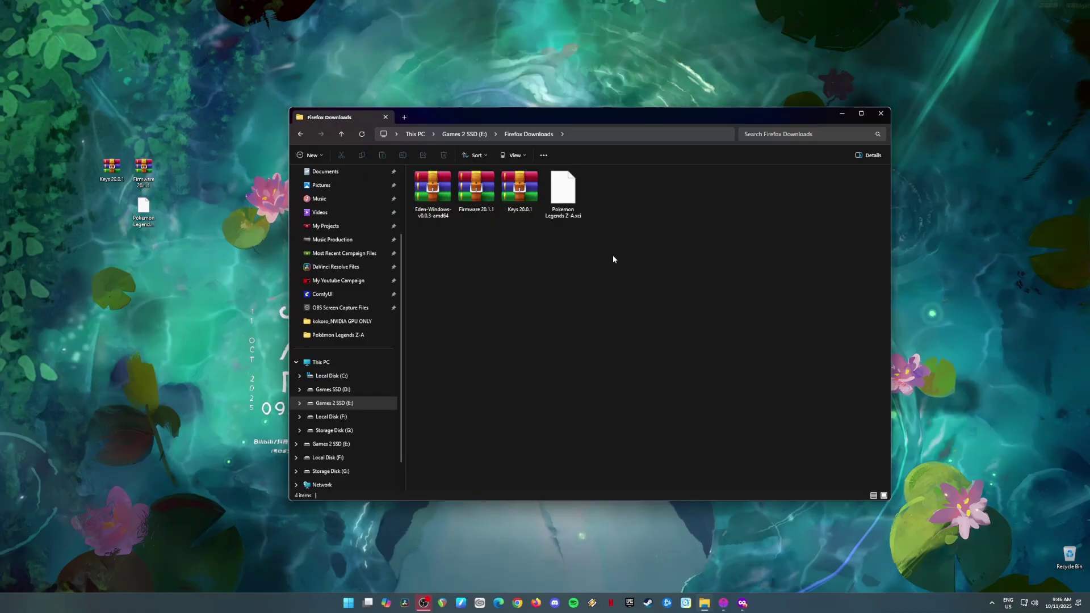
# In the Firefox Downloads folder, look over the Eden emulator, firmware, keys and Pokemon Legends Z-A.xci files
pyautogui.moveTo(612, 255); pyautogui.dragTo(410, 164)
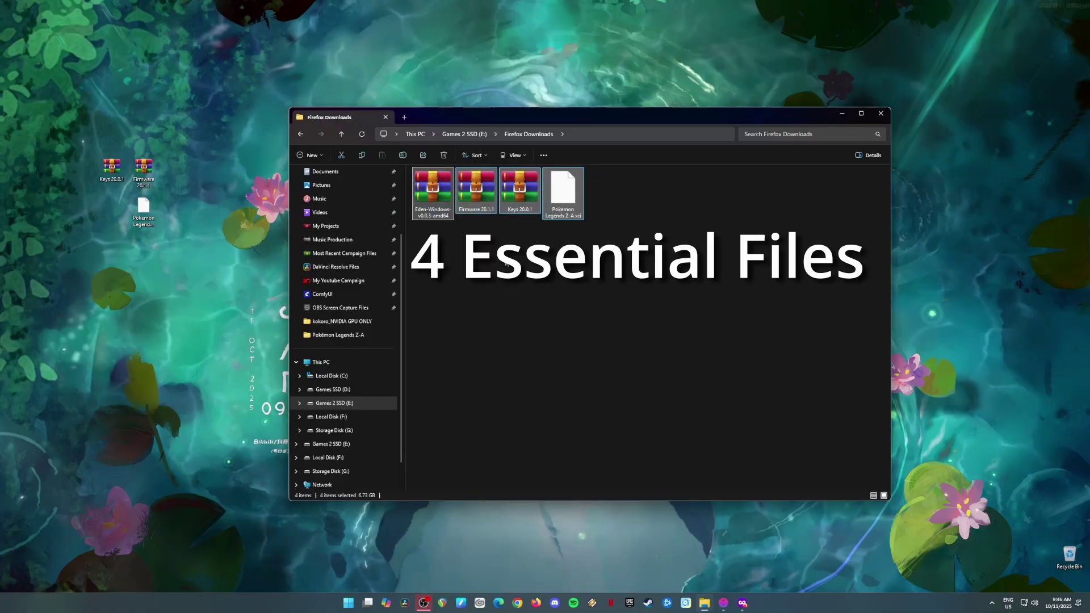
pyautogui.click(507, 263)
pyautogui.click(448, 213)
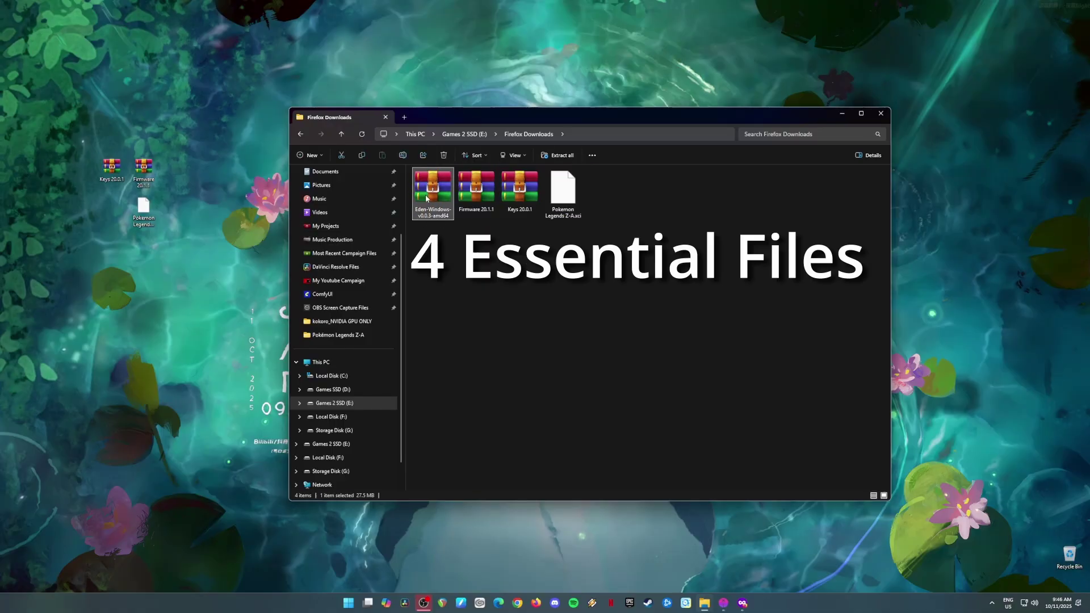
pyautogui.click(480, 210)
pyautogui.click(517, 196)
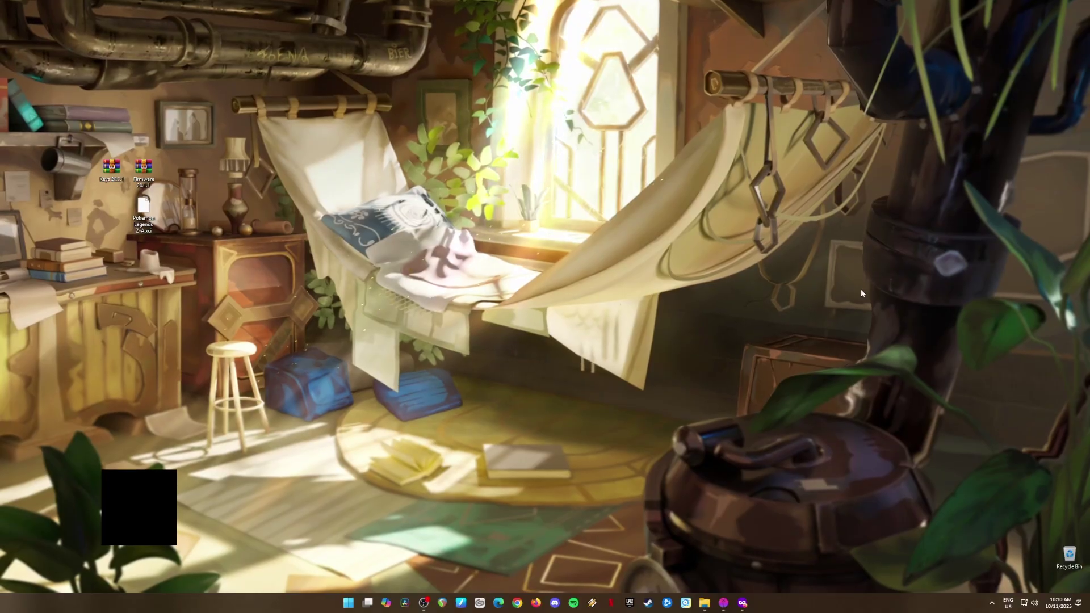
# Switch to the web browser, search Google for "eden emulator" and open the download page of the official Eden site
pyautogui.click(744, 605)
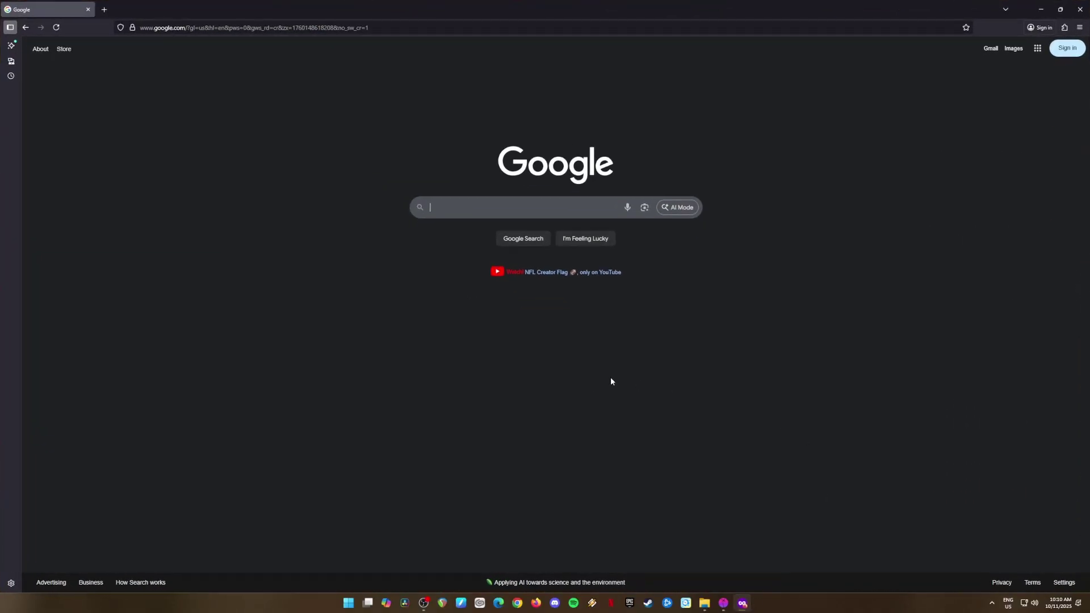
pyautogui.write('eden emulator')
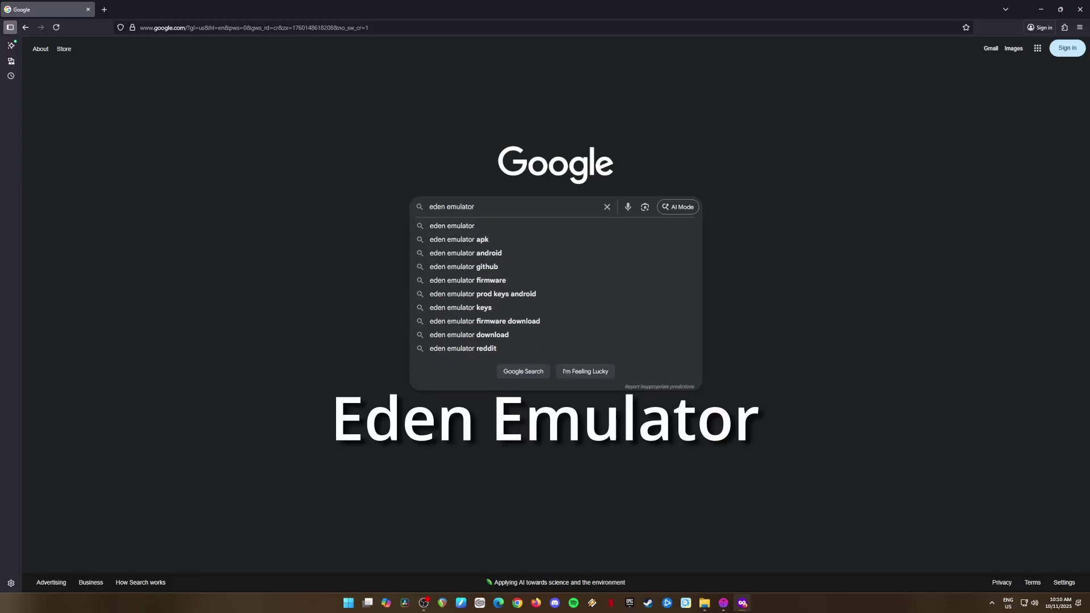
pyautogui.hotkey('ctrl', 'a')
pyautogui.press('Return')
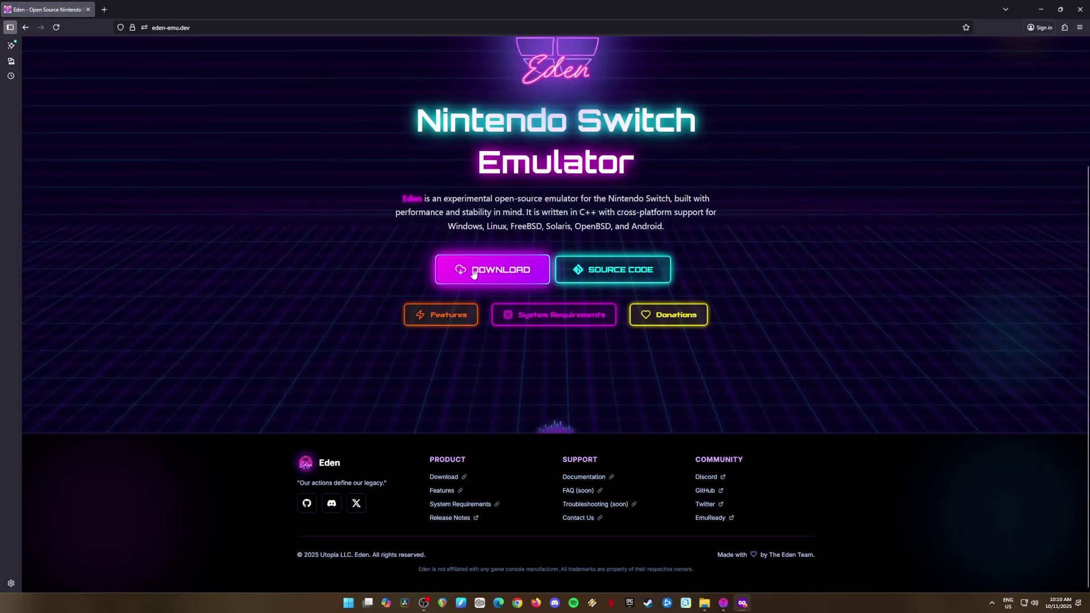
pyautogui.click(483, 265)
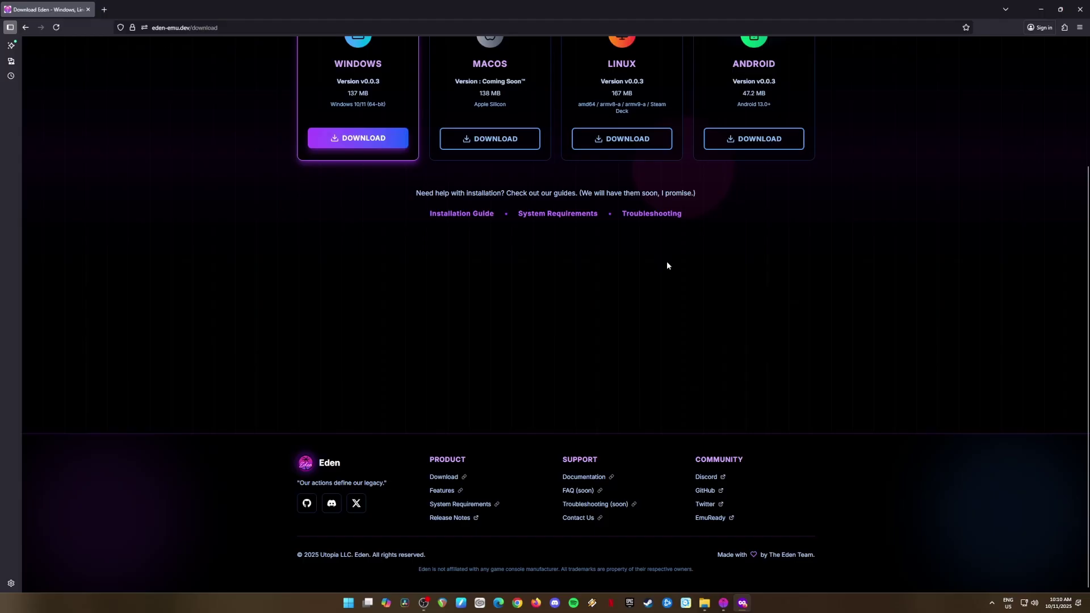
# Download Eden-Windows-v0.0.3-amd64.zip from the assets of the Eden v0.0.3 release on GitHub
pyautogui.scroll(3, 667, 265)
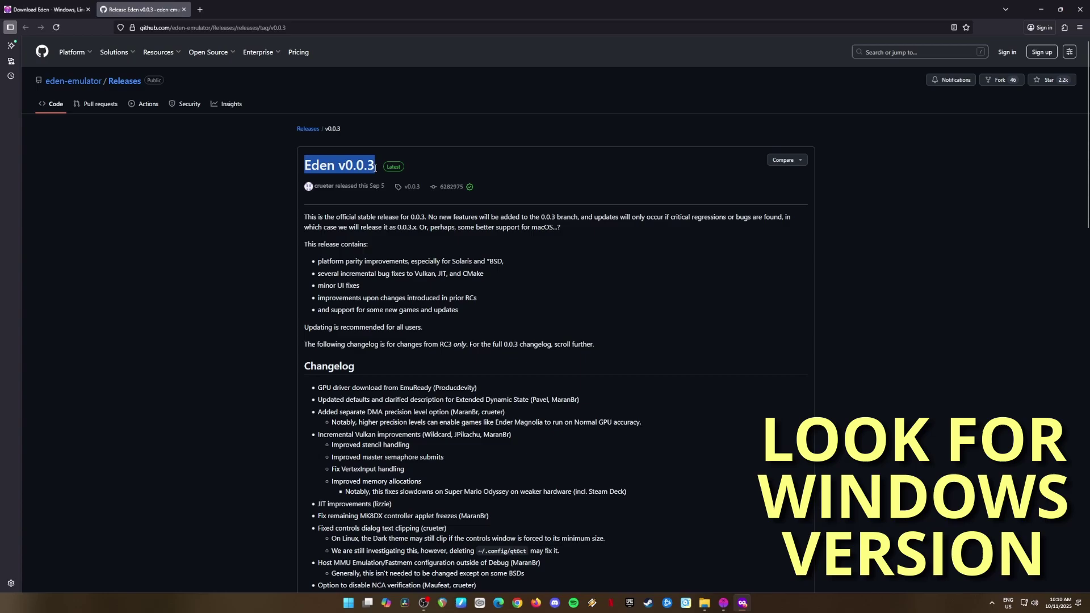
pyautogui.scroll(-20, 433, 276)
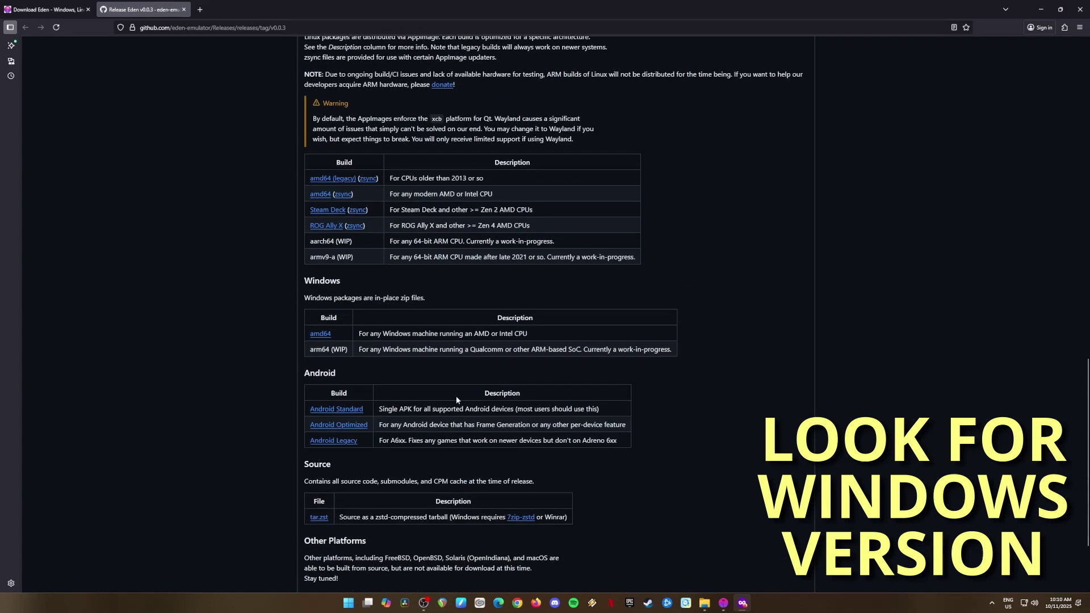
pyautogui.scroll(-5, 454, 396)
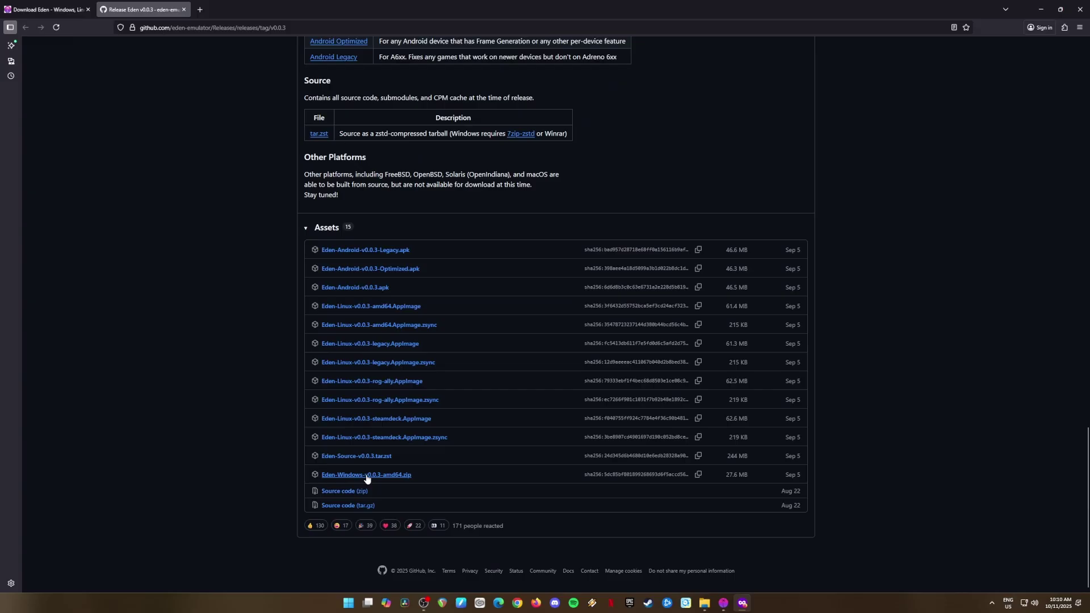
pyautogui.click(392, 477)
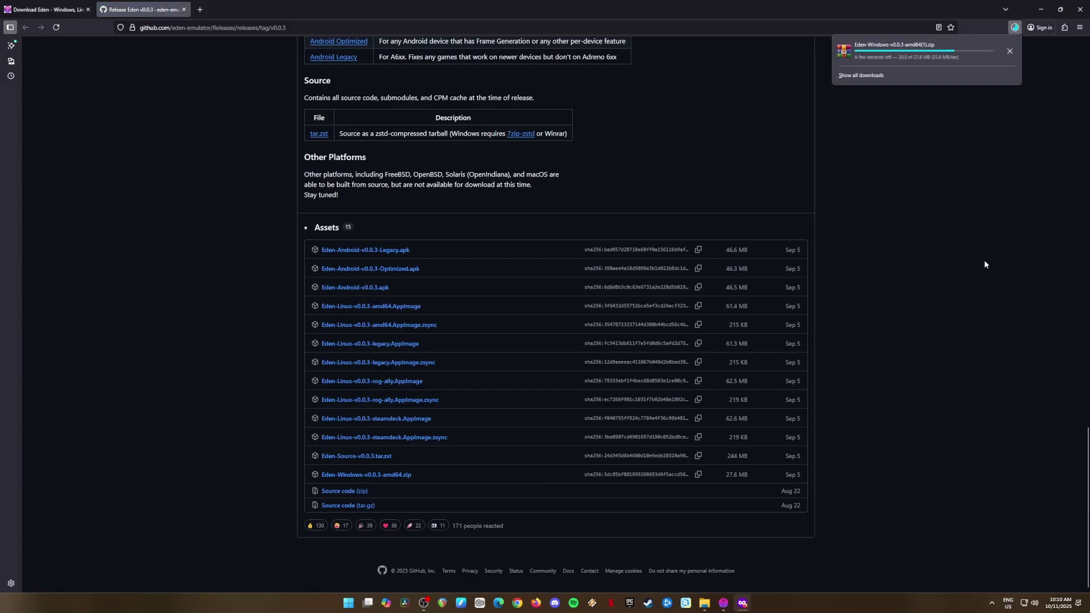
pyautogui.click(1011, 49)
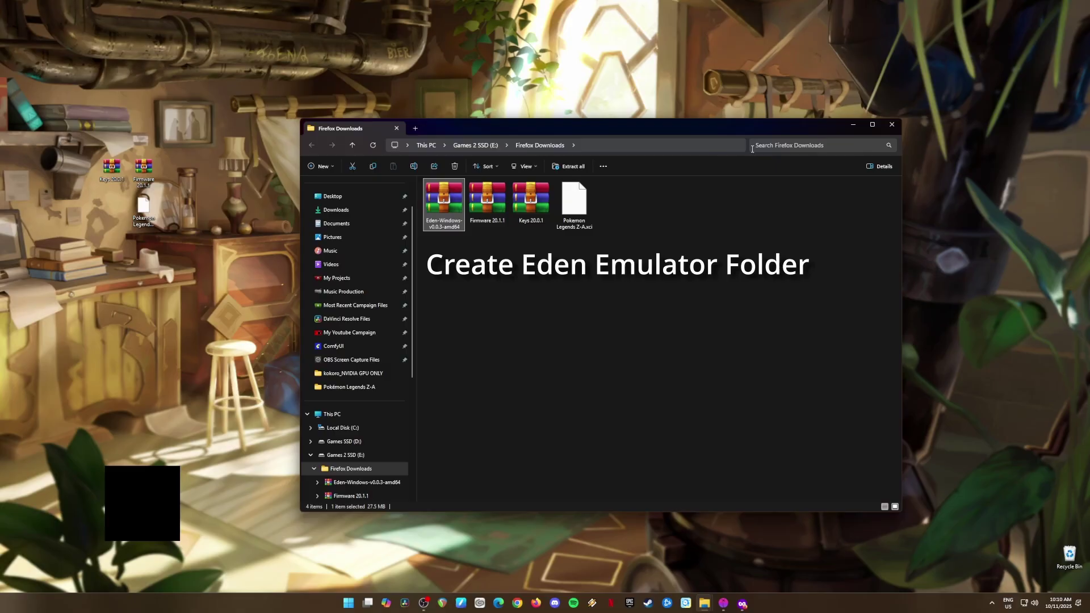
# Open the Eden-Windows-v0.0.3-amd64 archive and create a folder named Eden Emulator in Firefox Downloads
pyautogui.doubleClick(444, 204)
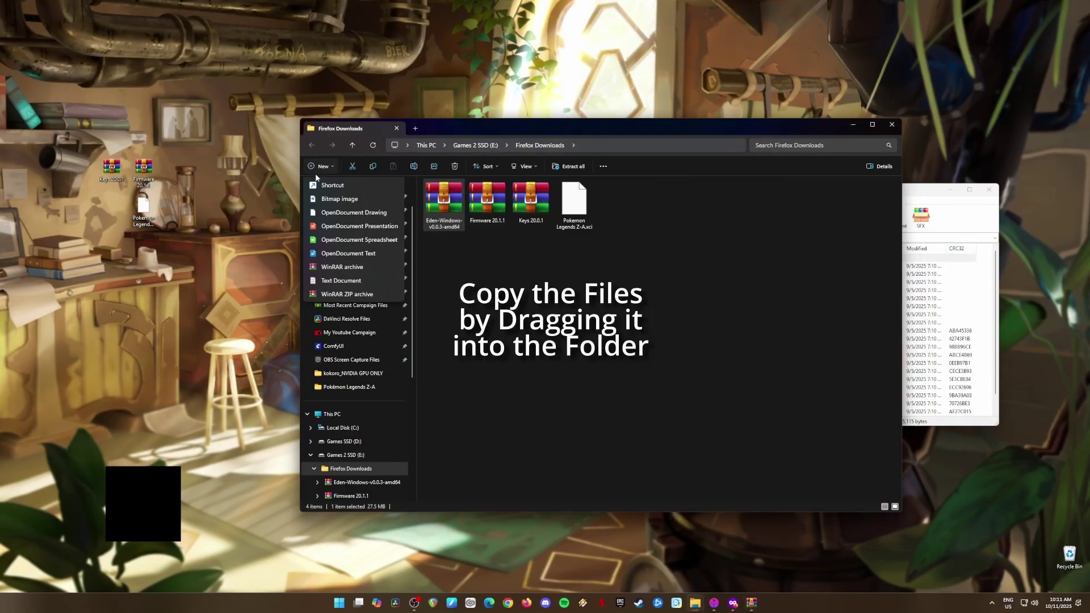
pyautogui.hotkey('ctrl', 'shift', 'n')
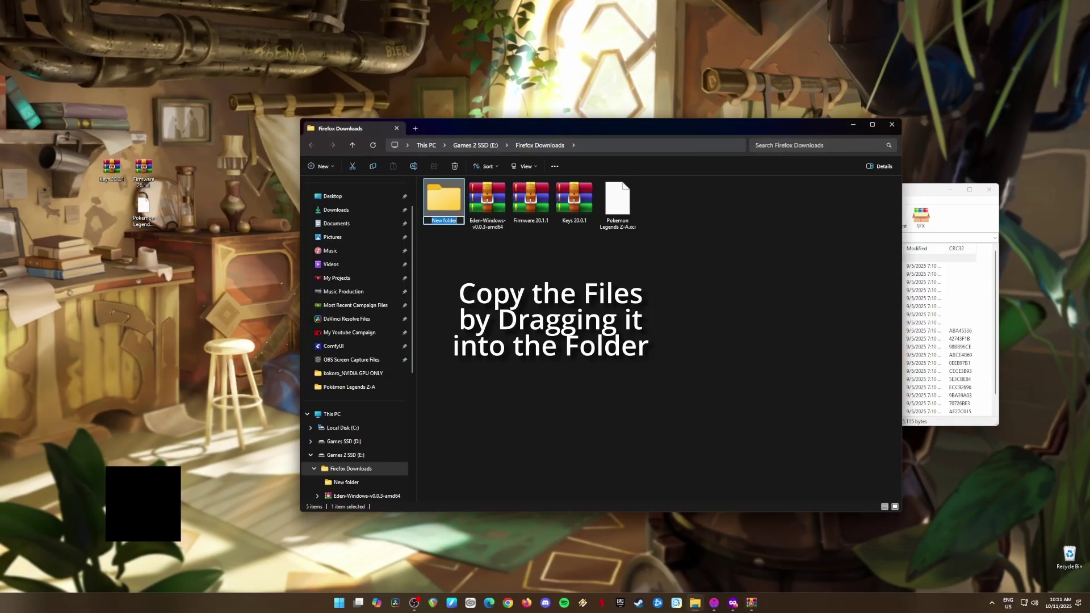
pyautogui.press('Return')
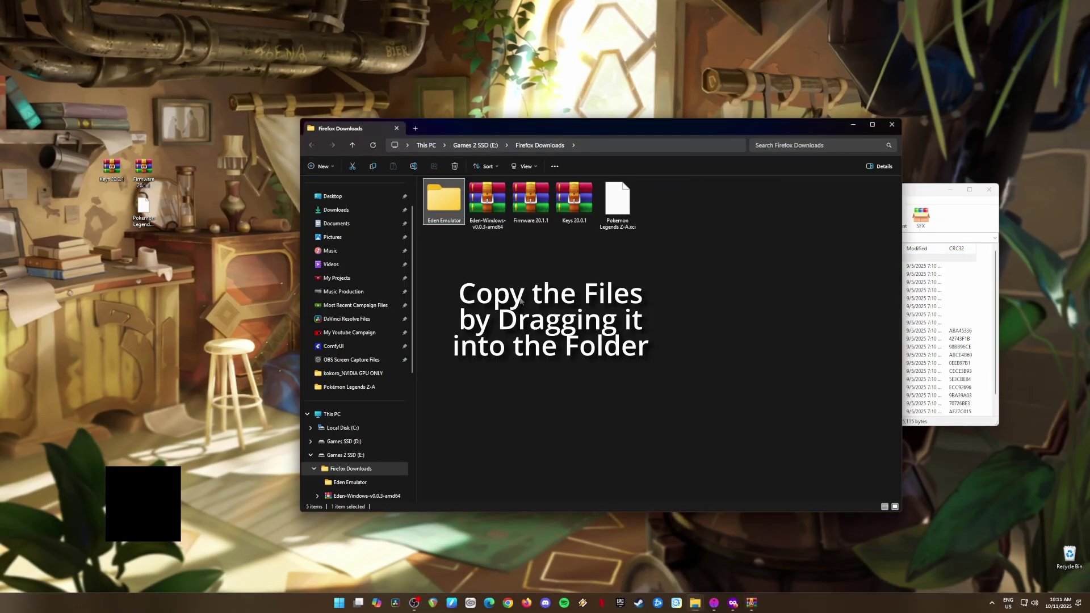
# Copy all of the archive's contents into the Eden Emulator folder and open that folder
pyautogui.click(751, 603)
pyautogui.hotkey('ctrl', 'a')
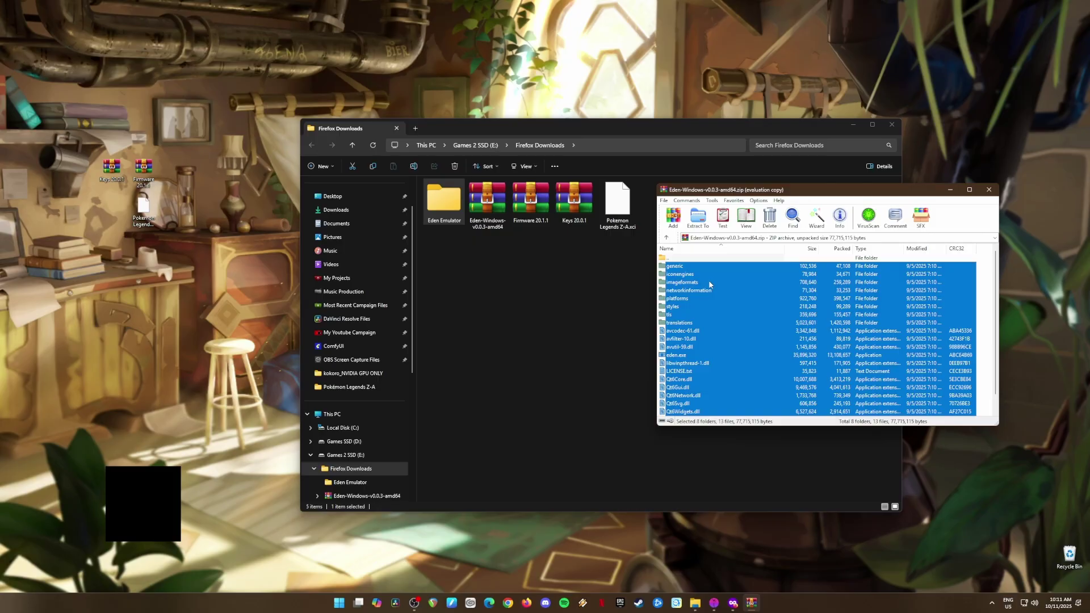
pyautogui.moveTo(751, 298); pyautogui.dragTo(441, 195)
pyautogui.hotkey('alt', 'F4')
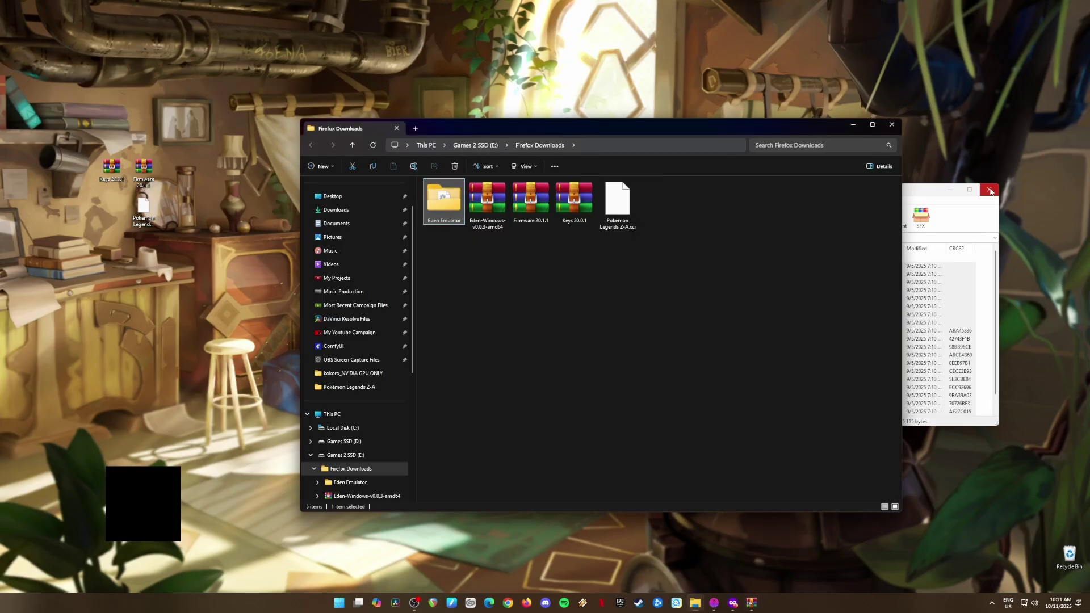
pyautogui.doubleClick(435, 199)
pyautogui.click(474, 326)
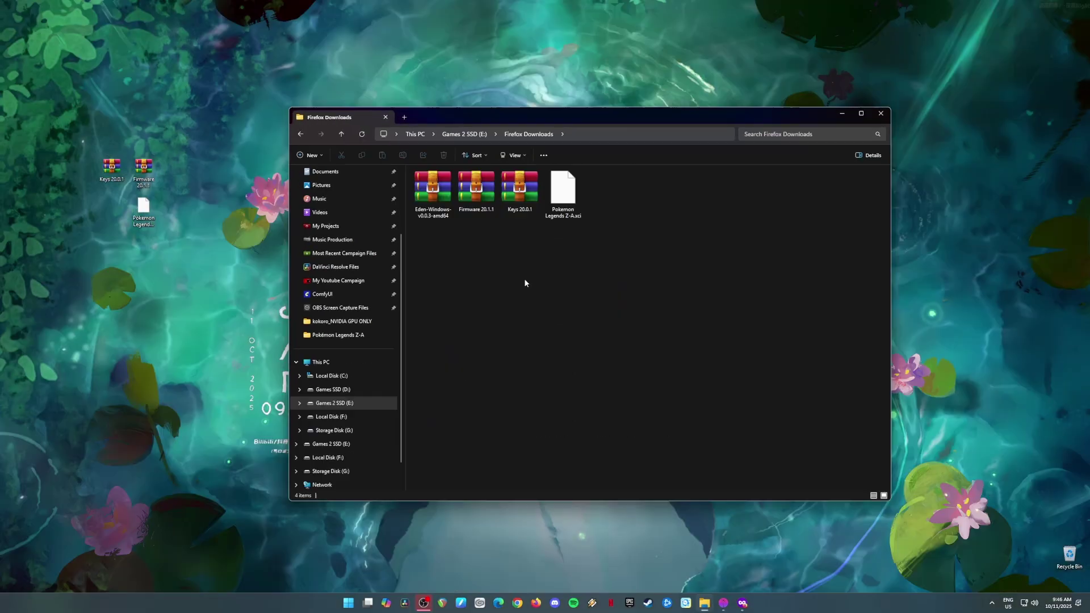
pyautogui.moveTo(613, 257); pyautogui.dragTo(412, 167)
pyautogui.click(505, 262)
pyautogui.click(433, 196)
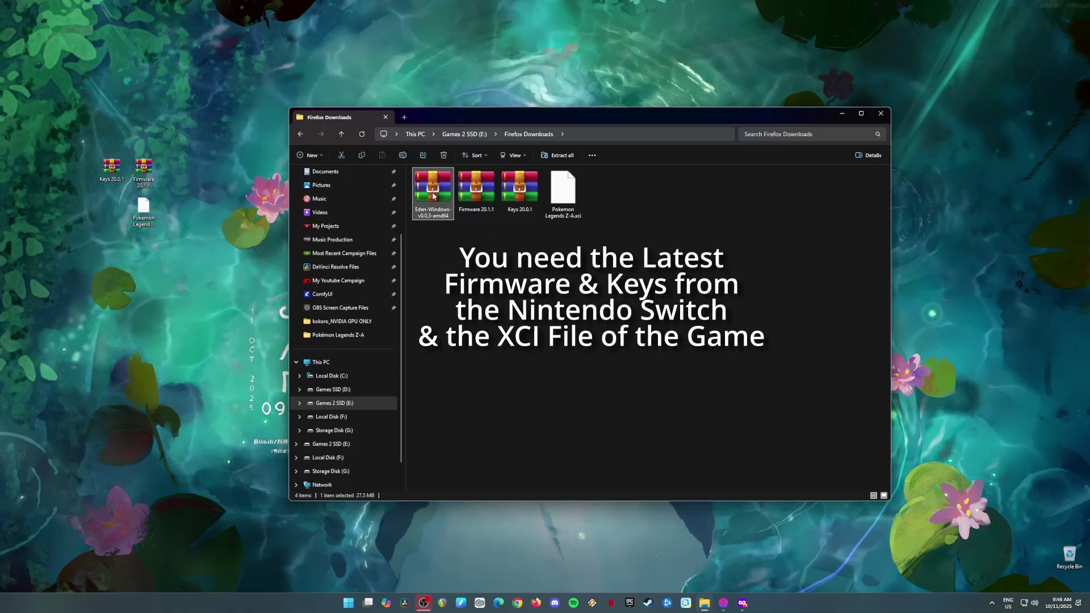
pyautogui.click(471, 197)
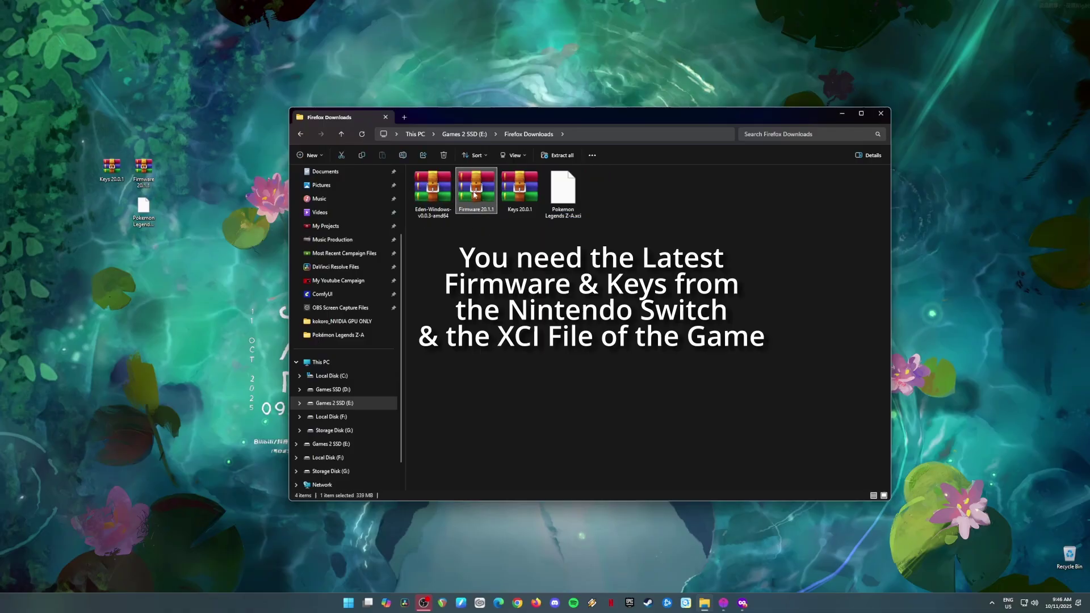
pyautogui.click(525, 197)
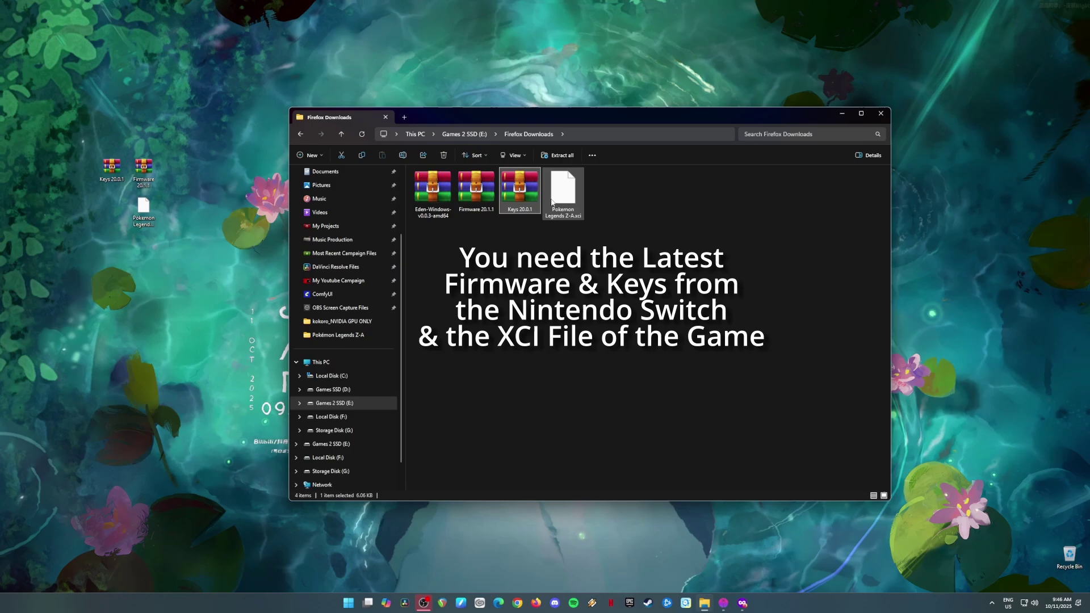
pyautogui.moveTo(613, 257); pyautogui.dragTo(414, 164)
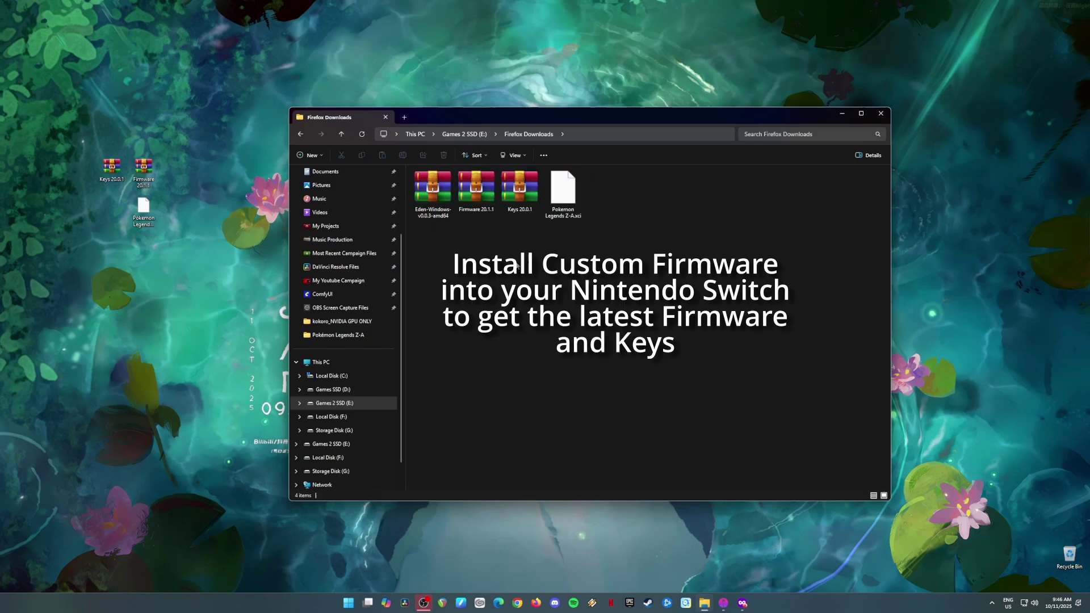
pyautogui.click(433, 196)
pyautogui.click(480, 199)
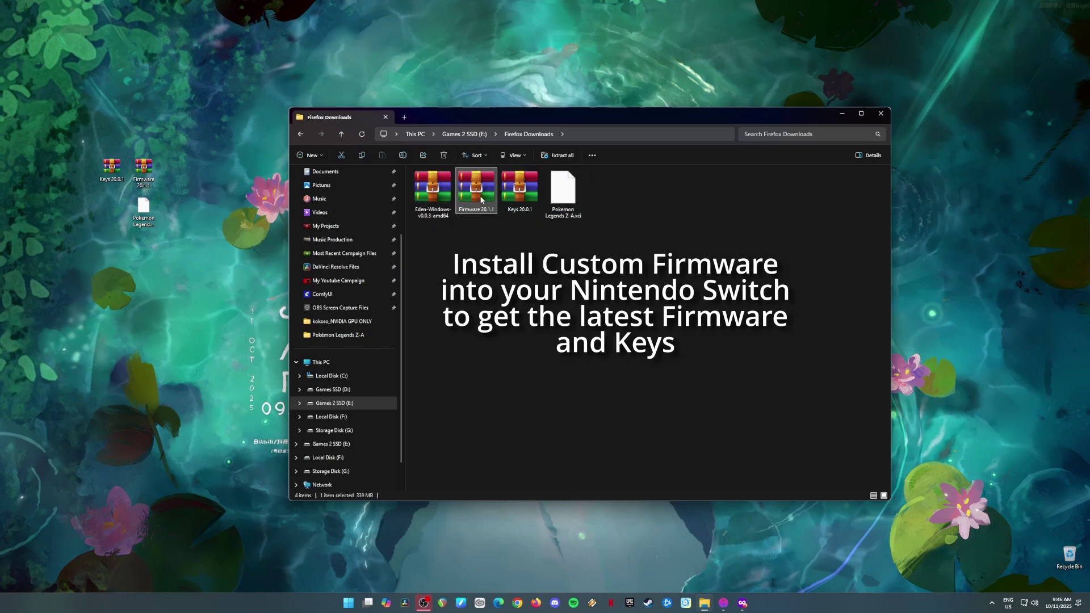
pyautogui.click(526, 197)
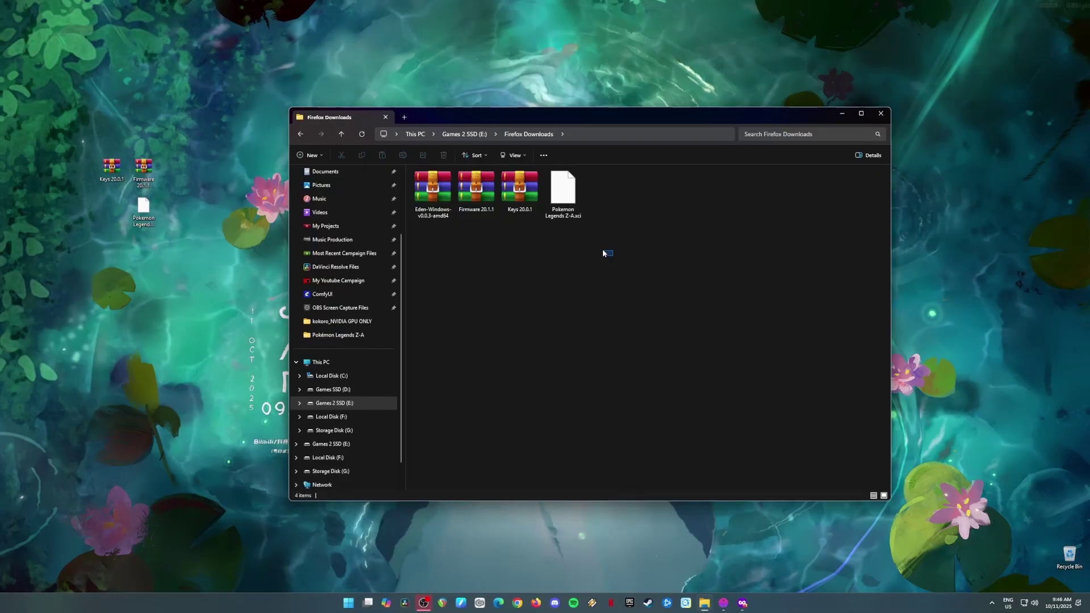
pyautogui.moveTo(604, 250); pyautogui.dragTo(523, 264)
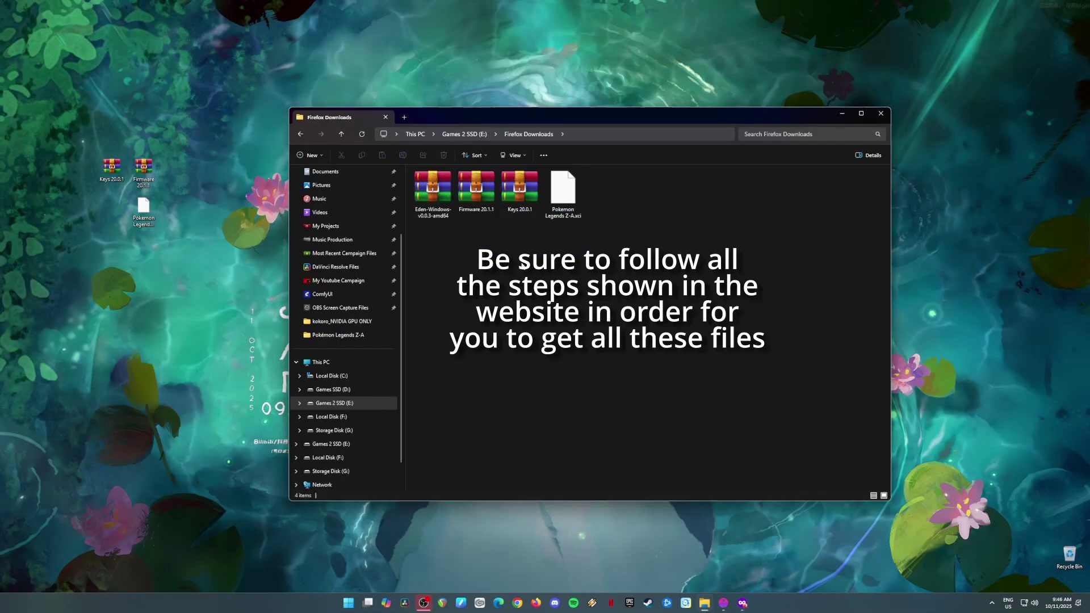
pyautogui.click(435, 193)
pyautogui.click(482, 200)
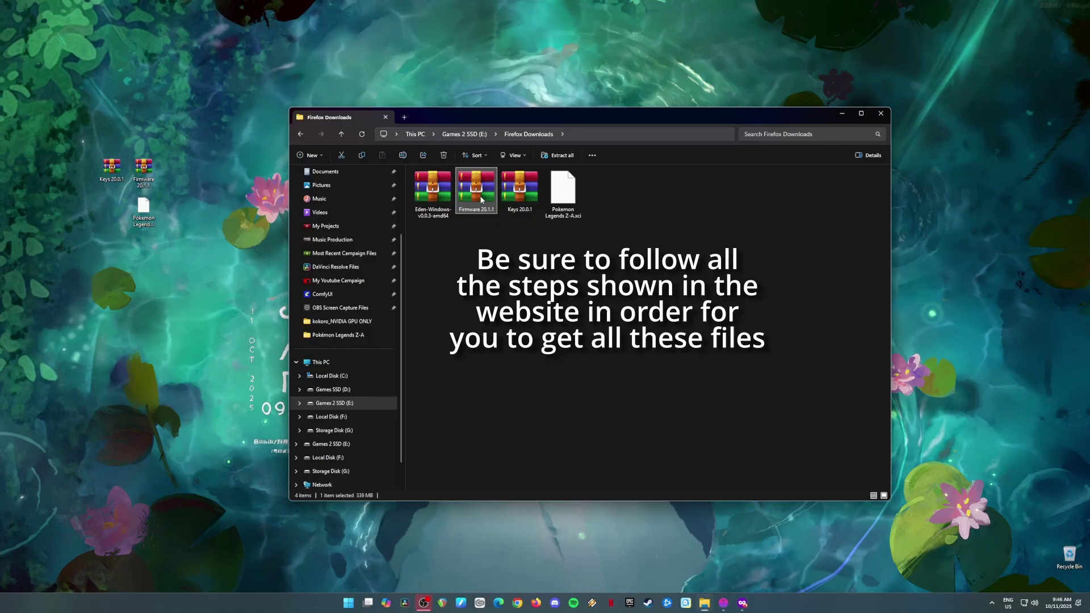
pyautogui.click(527, 197)
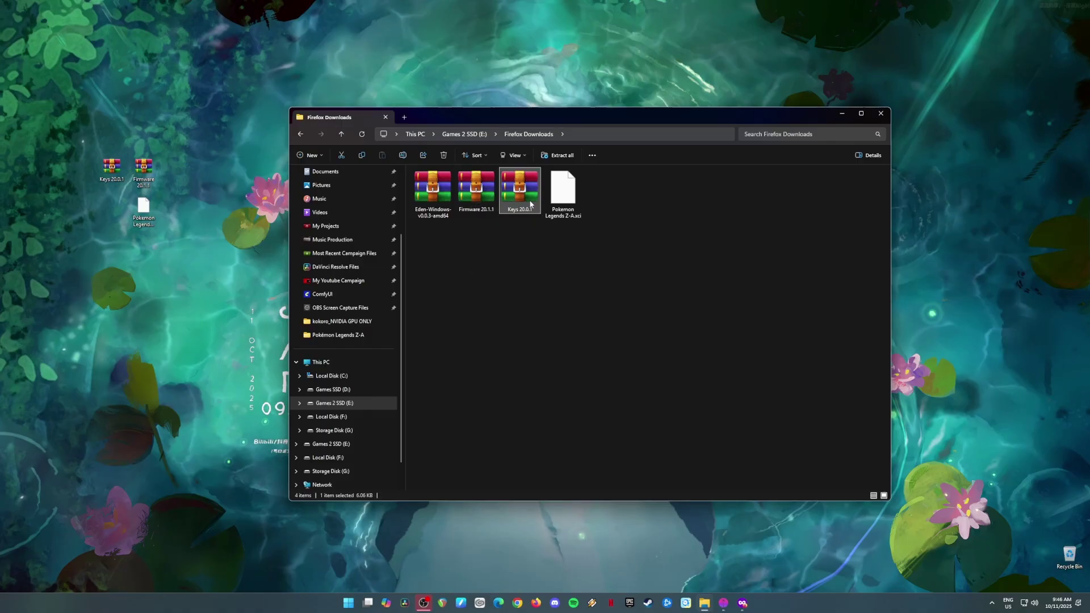
pyautogui.moveTo(613, 257); pyautogui.dragTo(415, 166)
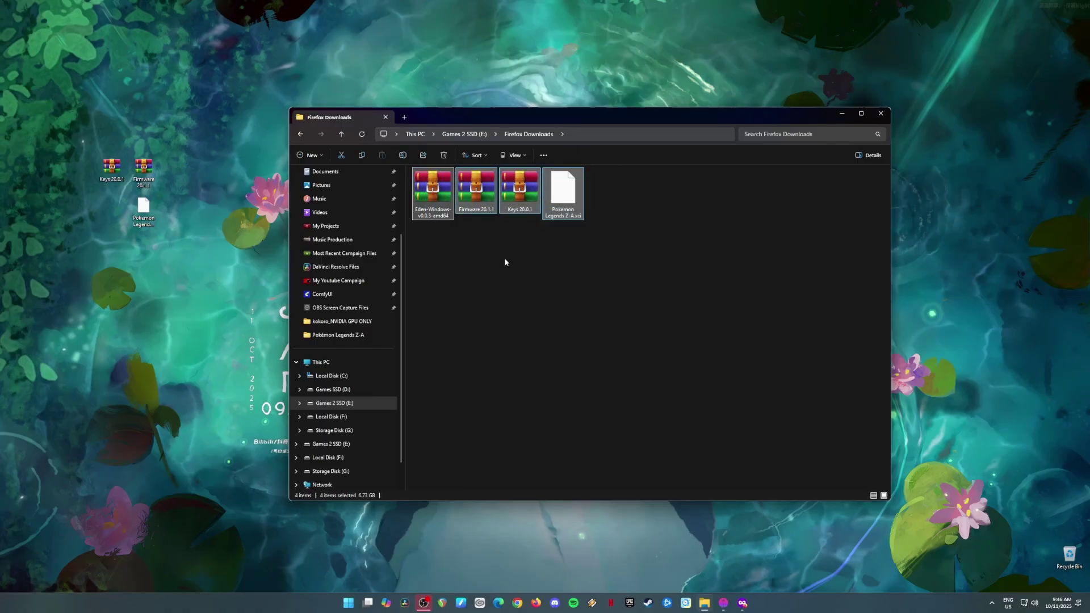
pyautogui.click(504, 258)
pyautogui.click(446, 202)
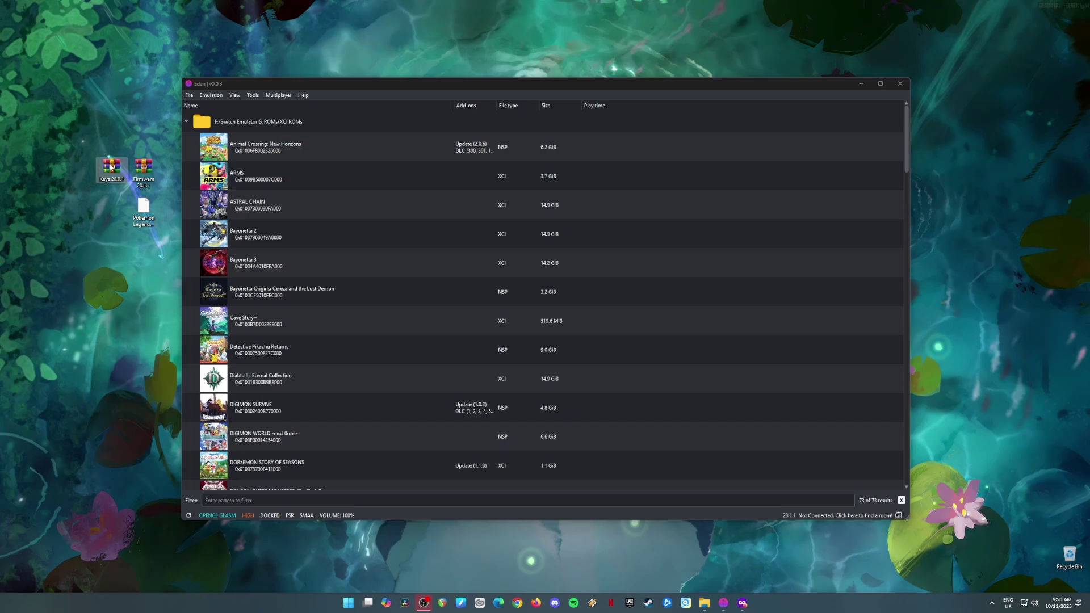
pyautogui.click(145, 210)
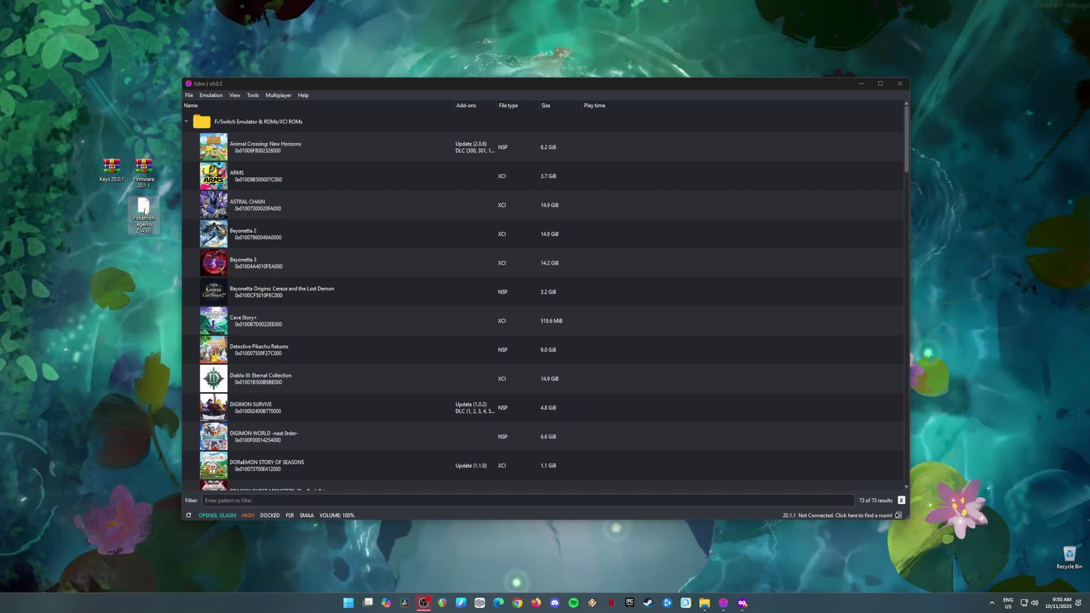
# Install the firmware in Eden from the Firmware 20.1.1 ZIP in the Latest Keys & Firmware folder
pyautogui.click(252, 96)
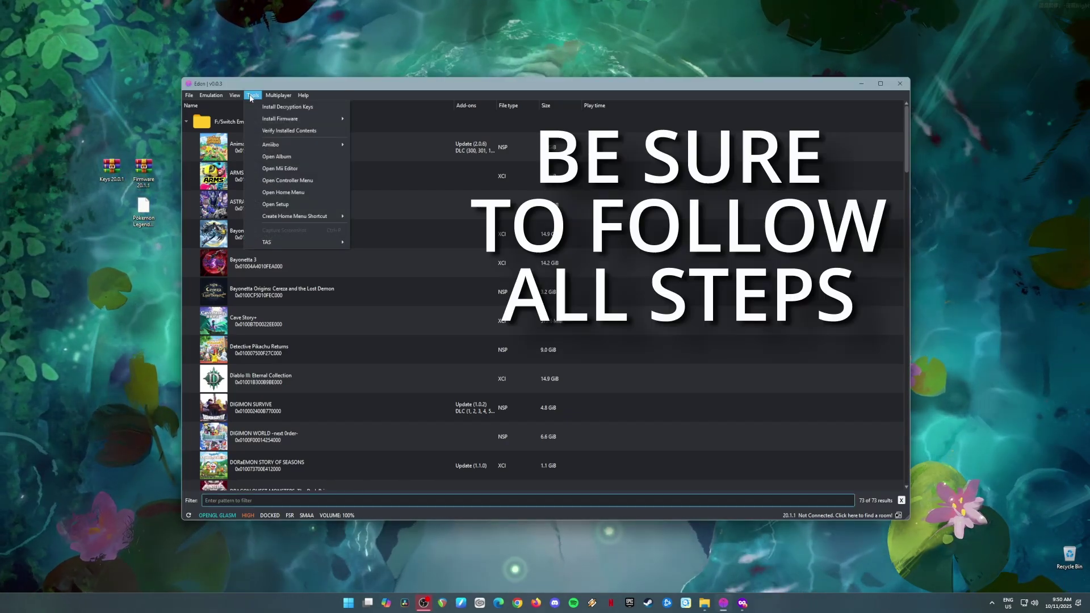
pyautogui.moveTo(285, 122)
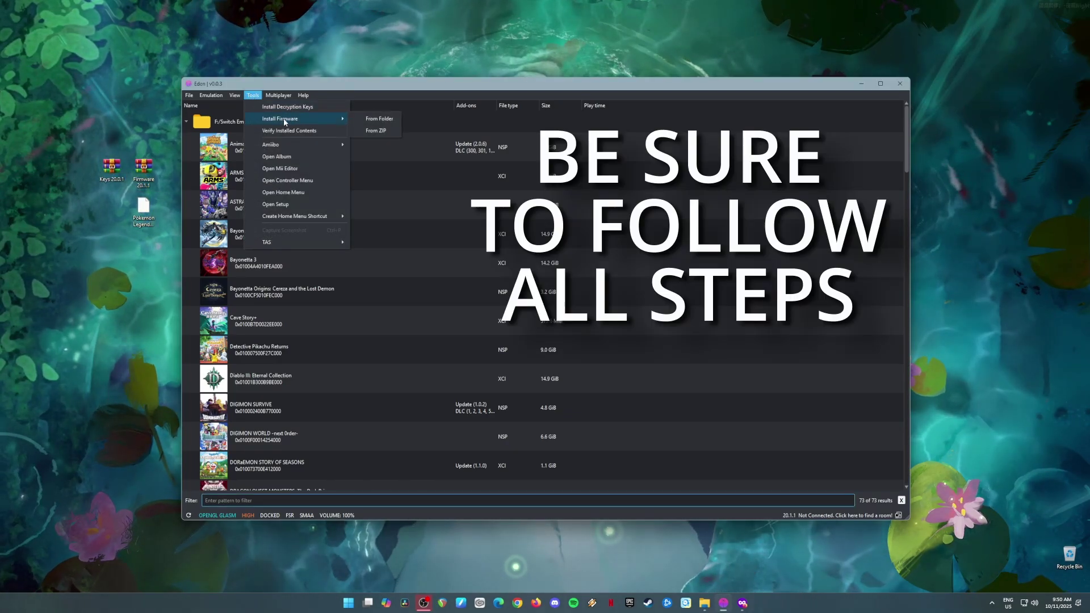
pyautogui.click(375, 131)
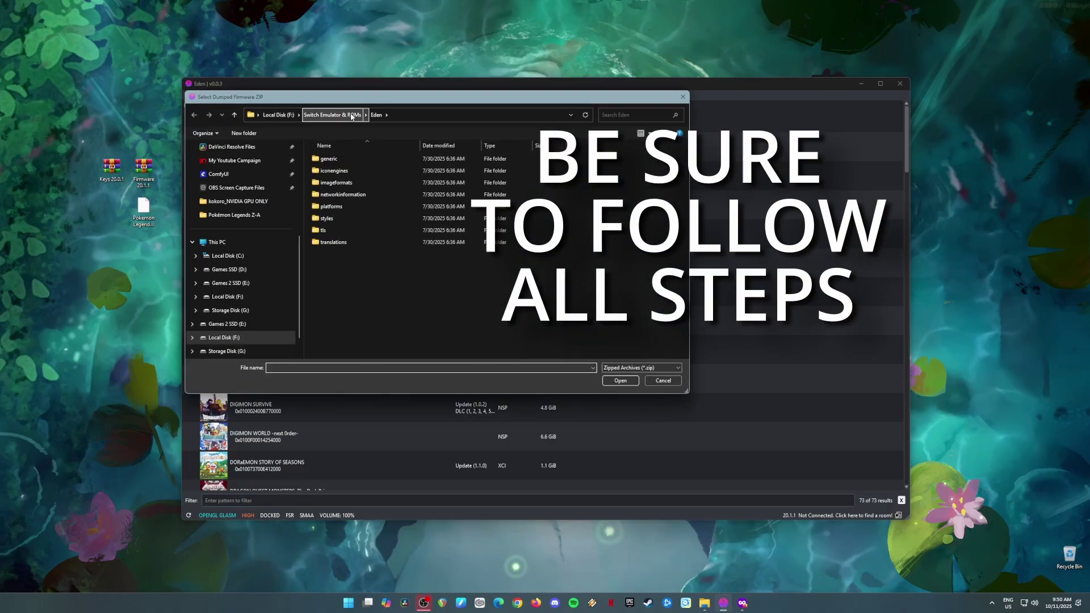
pyautogui.click(351, 115)
pyautogui.click(360, 196)
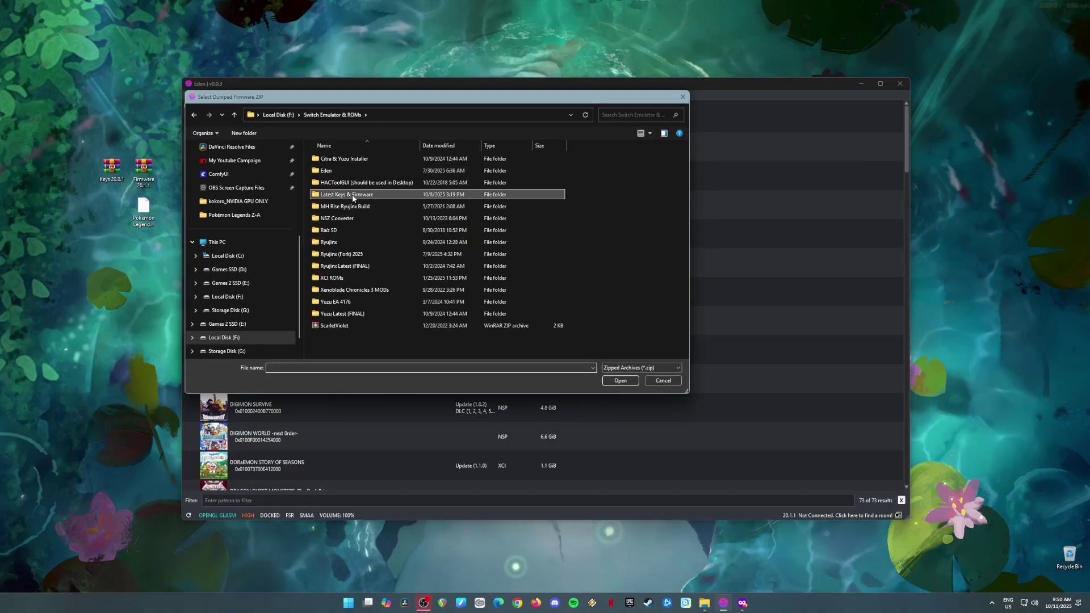
pyautogui.doubleClick(361, 196)
pyautogui.click(351, 183)
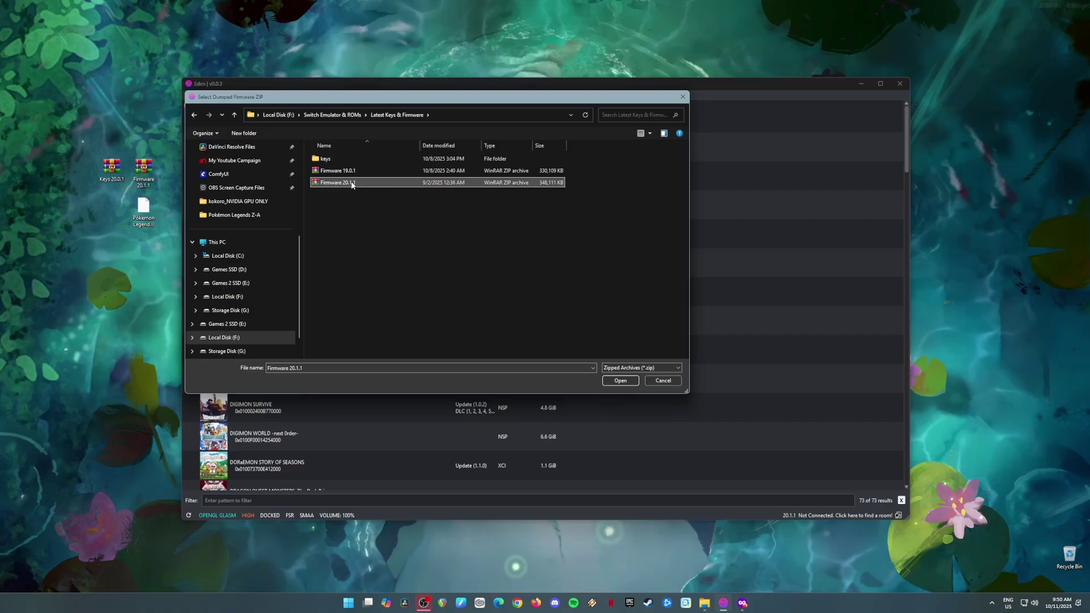
pyautogui.click(621, 381)
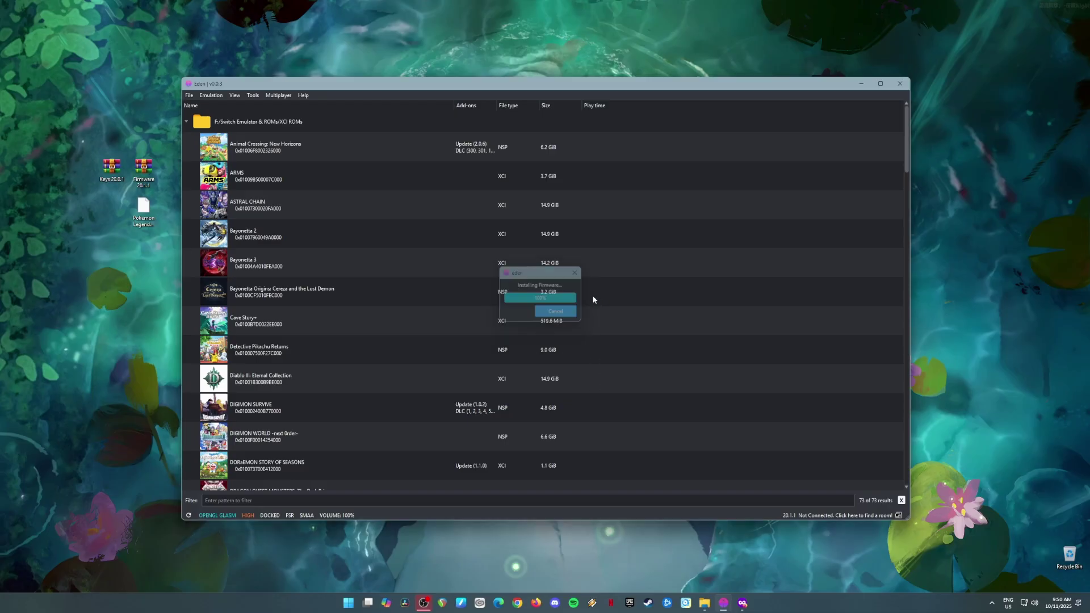
# Copy prod.keys and title.keys from the Keys 20.0.1 archive into the keys folder of Eden's decryption key file picker, replacing the existing files
pyautogui.doubleClick(112, 166)
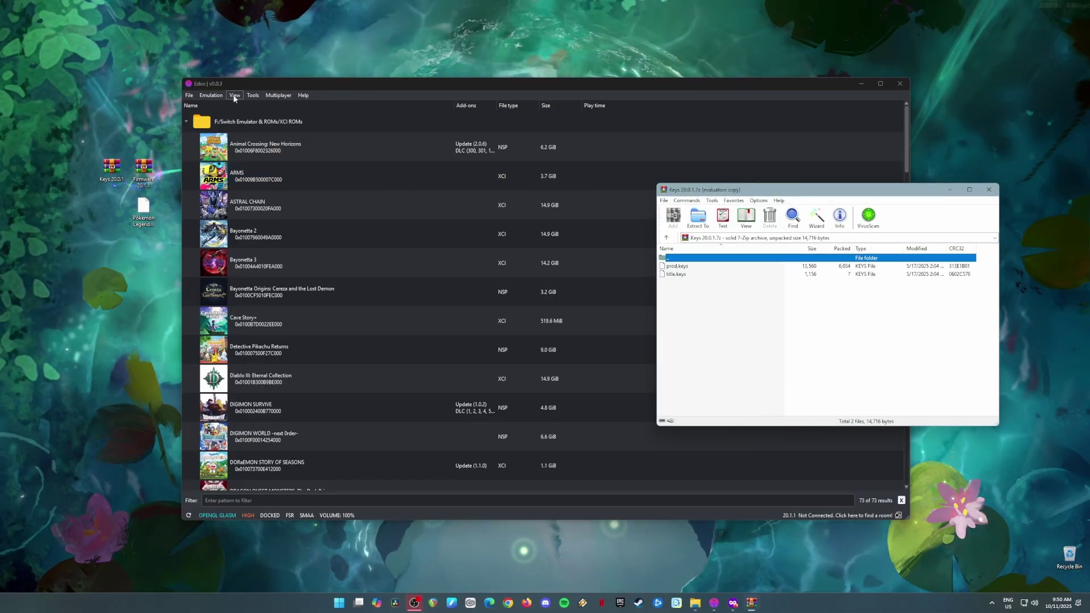
pyautogui.click(253, 95)
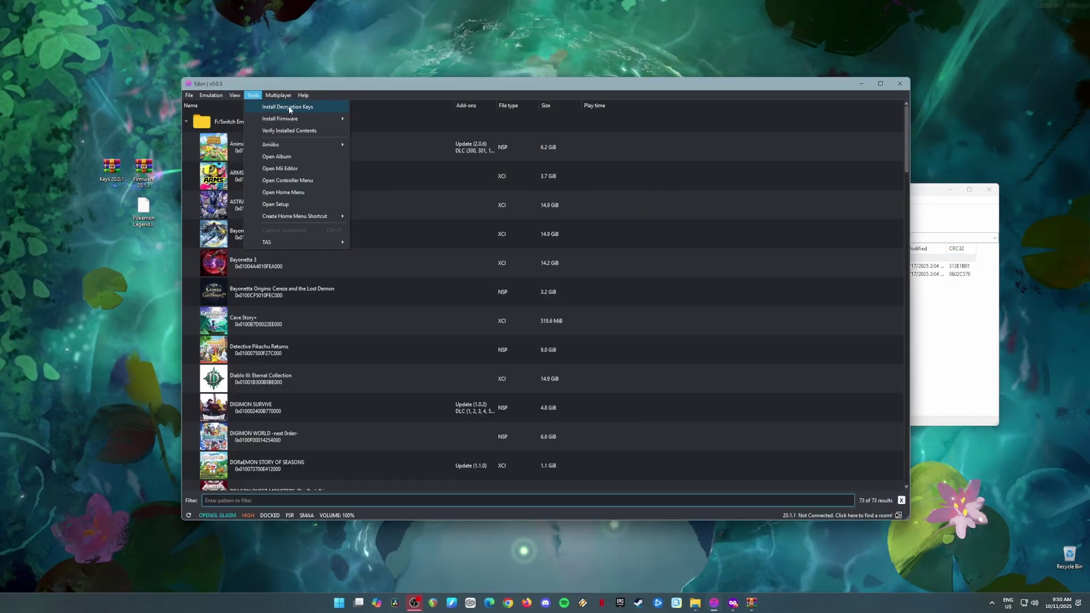
pyautogui.click(289, 107)
pyautogui.doubleClick(332, 159)
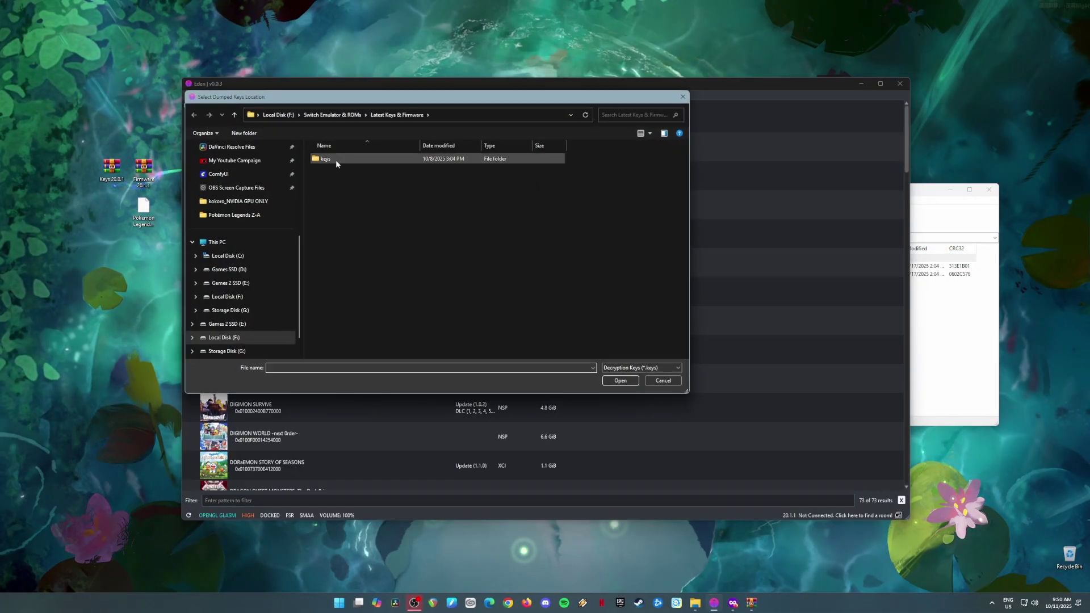
pyautogui.click(945, 349)
pyautogui.click(611, 276)
pyautogui.moveTo(698, 301); pyautogui.dragTo(704, 275)
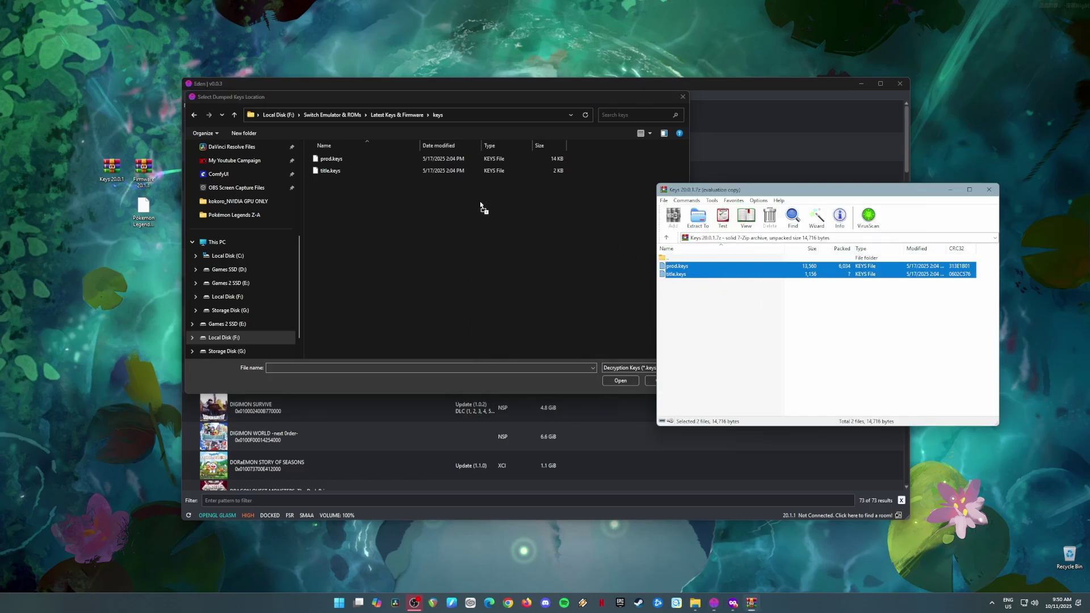
pyautogui.moveTo(480, 204); pyautogui.dragTo(482, 214)
pyautogui.click(294, 250)
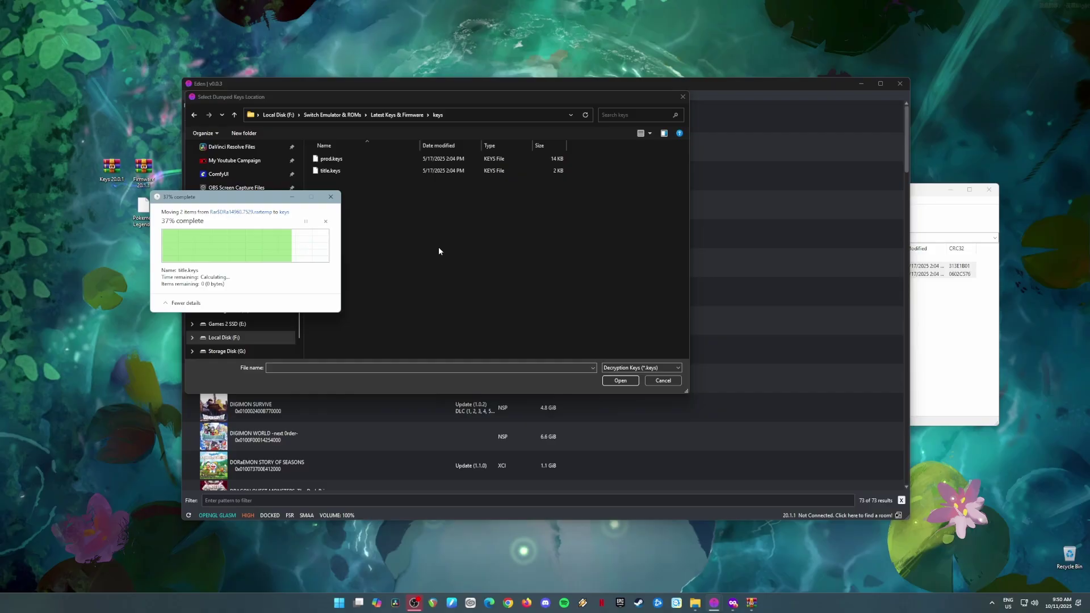
# Install prod.keys from the keys folder as decryption keys and close the Keys 20.0.1 archive
pyautogui.click(343, 158)
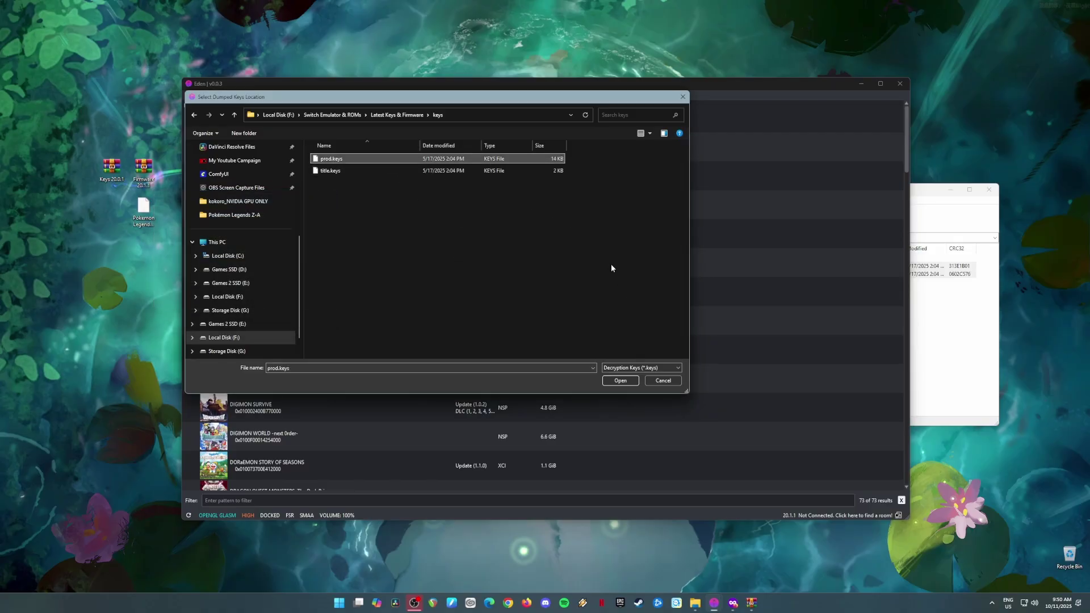
pyautogui.click(618, 382)
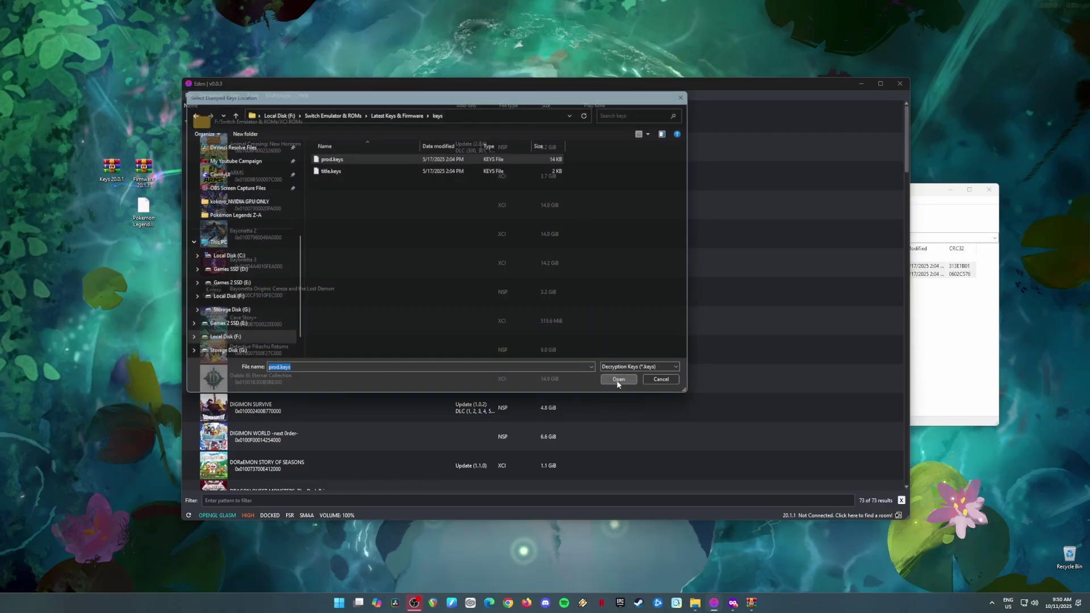
pyautogui.click(578, 311)
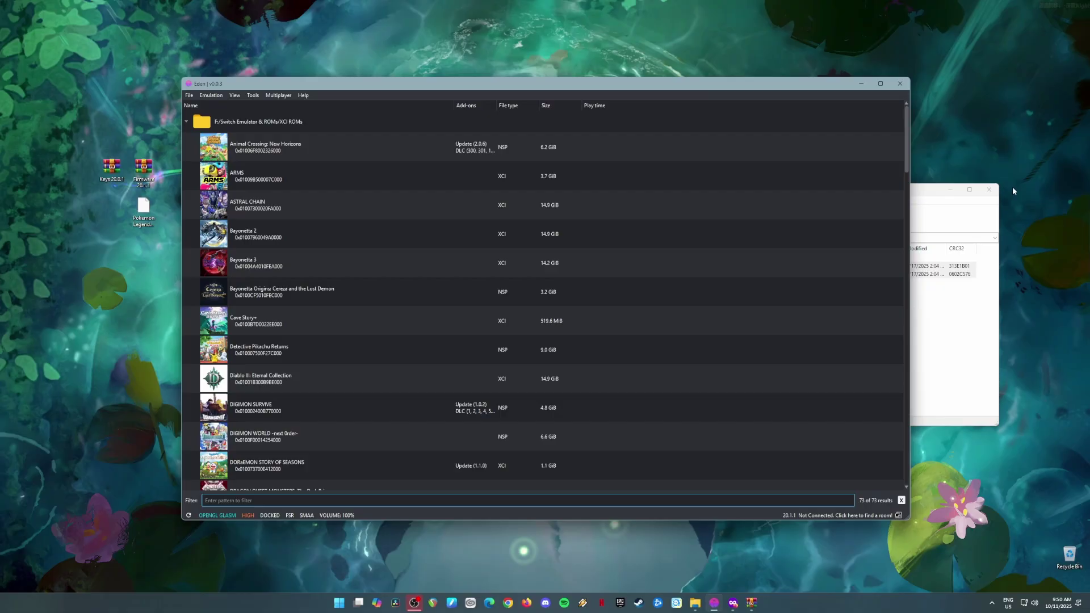
pyautogui.click(989, 189)
# Install title.keys from the keys folder as decryption keys
pyautogui.click(254, 96)
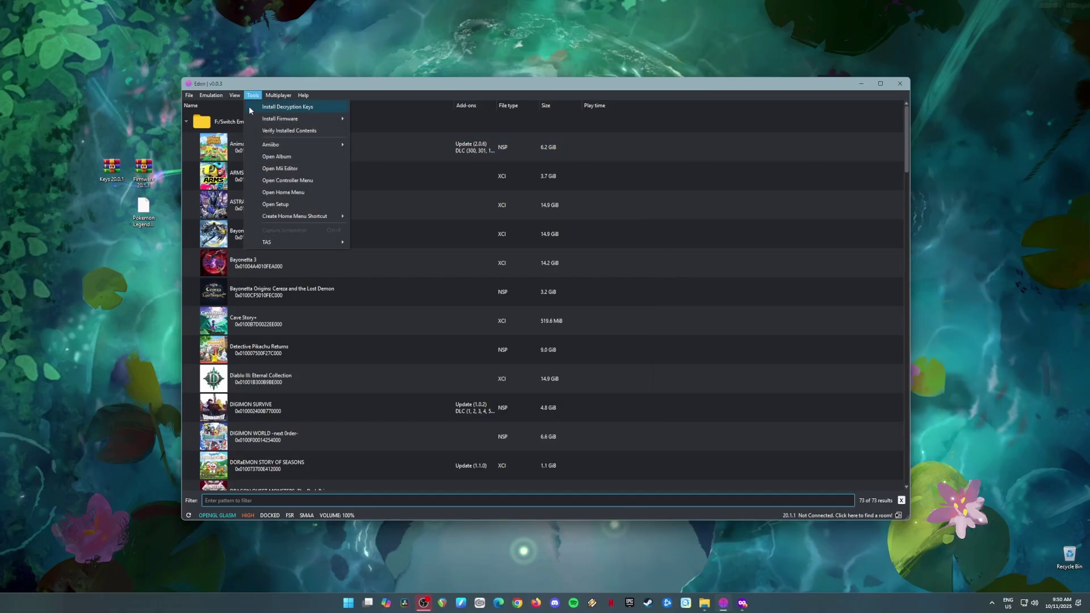
pyautogui.click(287, 106)
pyautogui.click(349, 171)
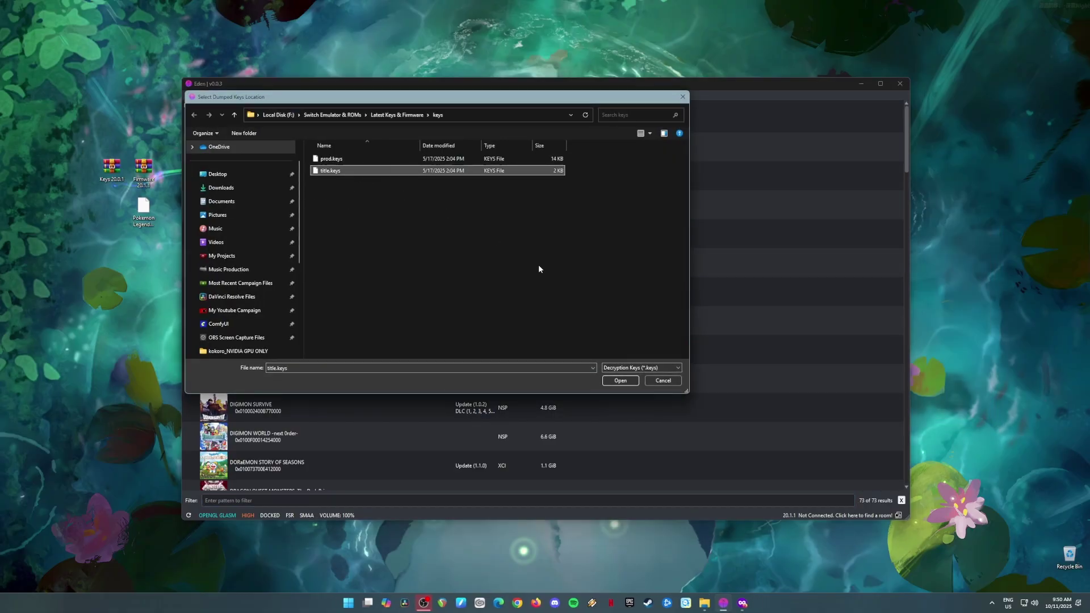
pyautogui.click(620, 380)
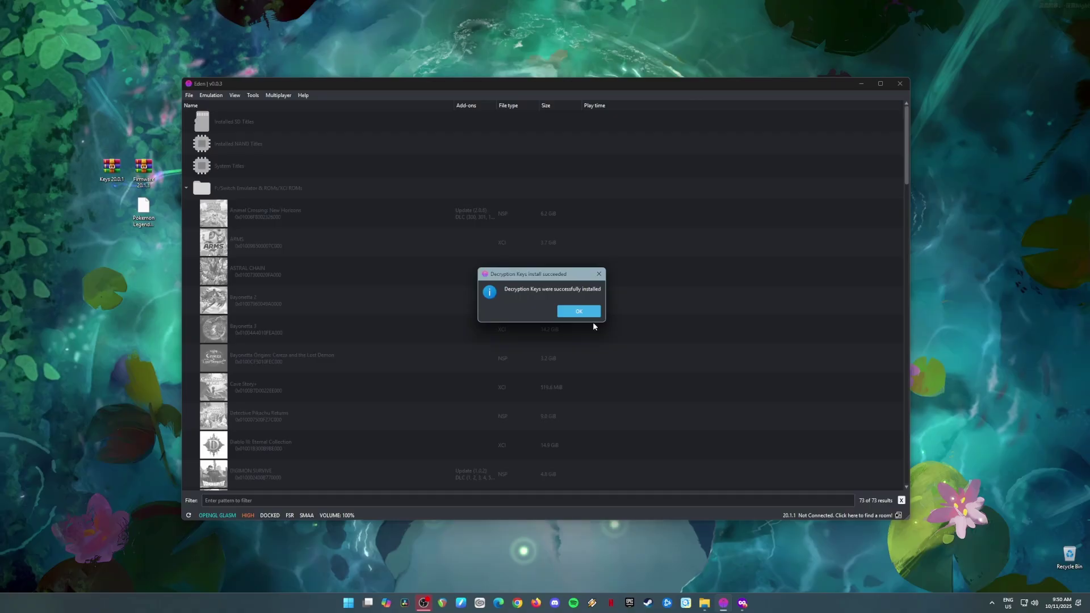
pyautogui.click(578, 312)
# Open the emulator's configuration and choose Always ask (Default) for confirming before stopping emulation
pyautogui.click(140, 216)
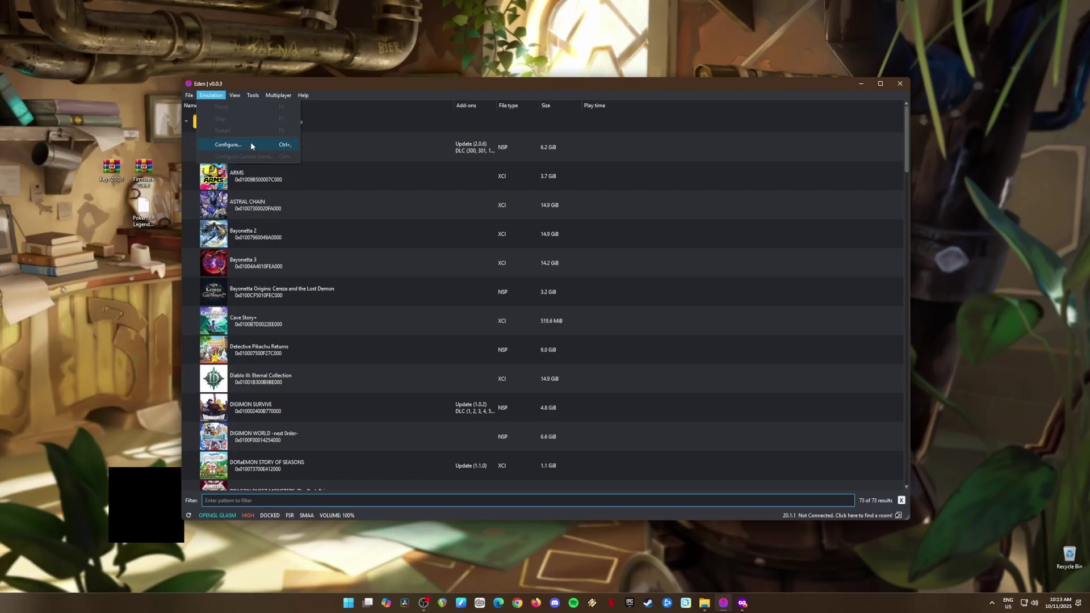
pyautogui.click(251, 146)
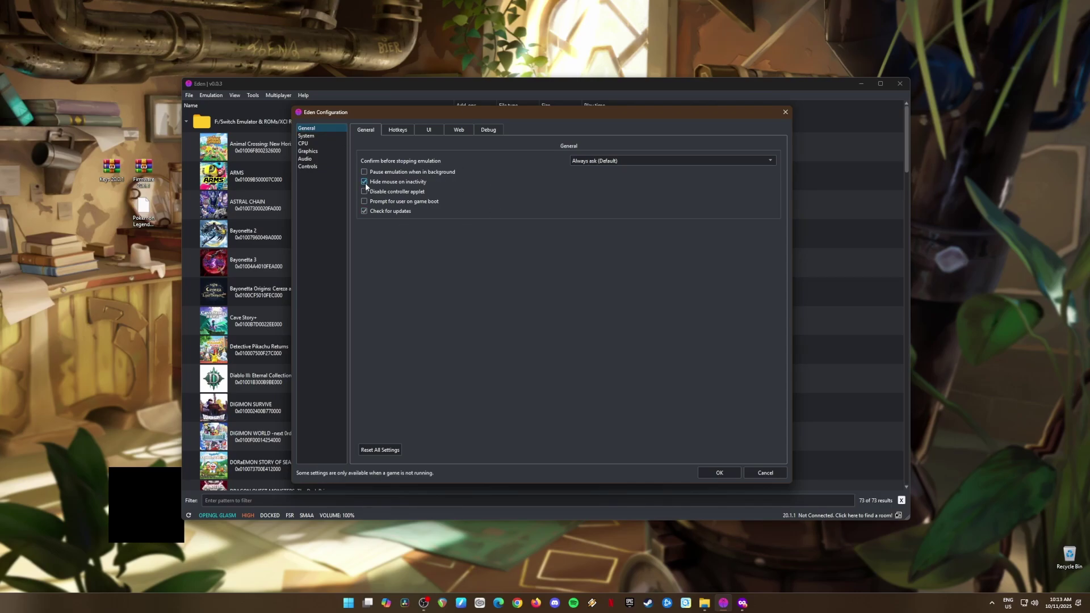
pyautogui.click(624, 165)
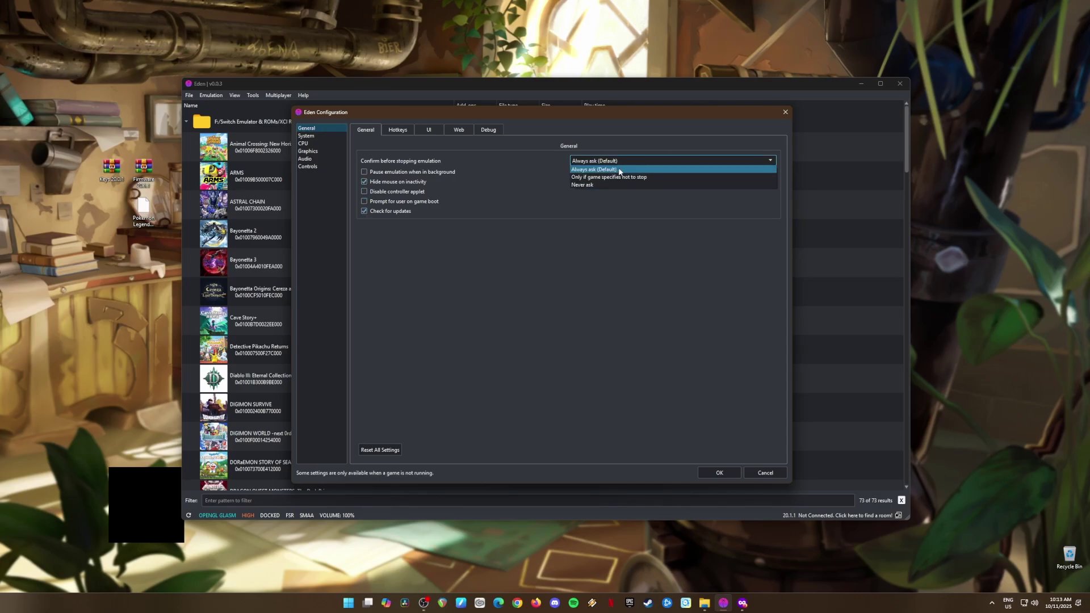
pyautogui.click(629, 169)
# Review the System settings for language, region, device name, memory layout, speed limit and multicore CPU emulation
pyautogui.click(307, 136)
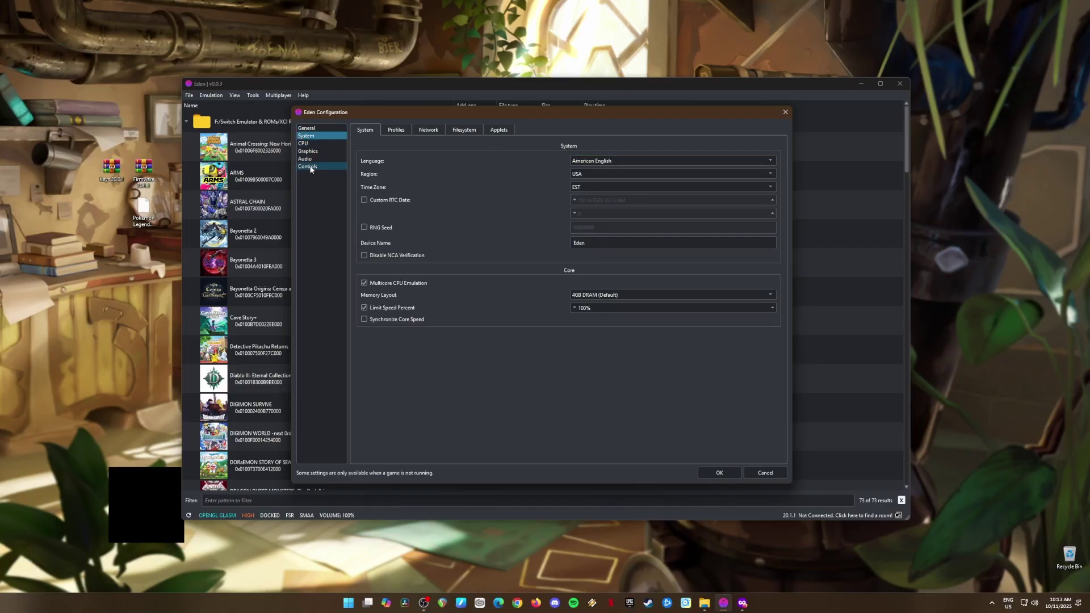
pyautogui.click(614, 160)
pyautogui.click(614, 160)
pyautogui.click(616, 173)
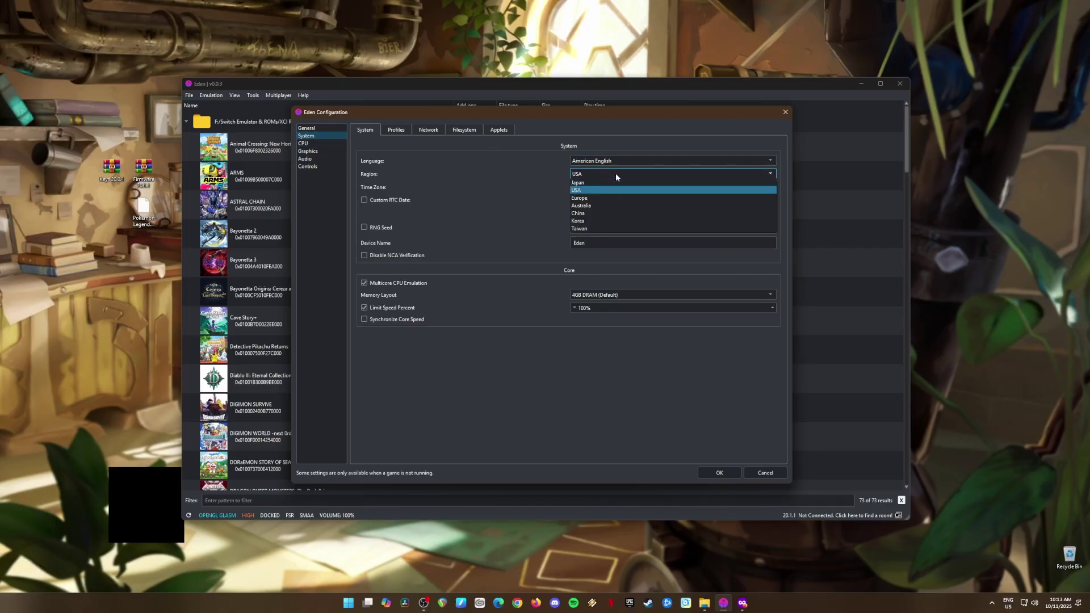
pyautogui.click(615, 172)
pyautogui.click(604, 244)
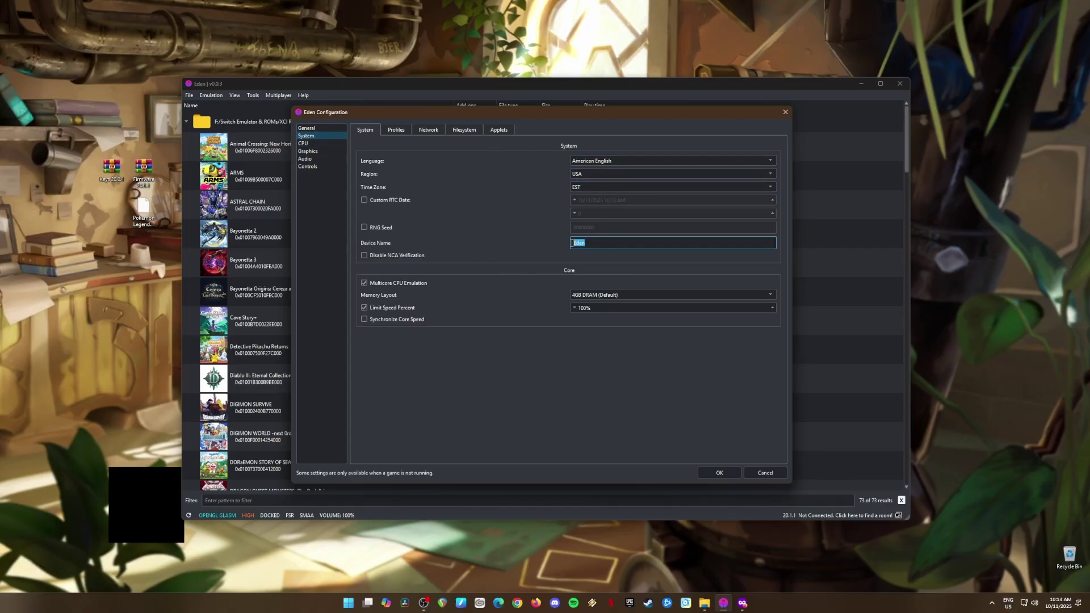
pyautogui.click(613, 295)
pyautogui.click(611, 302)
pyautogui.click(614, 308)
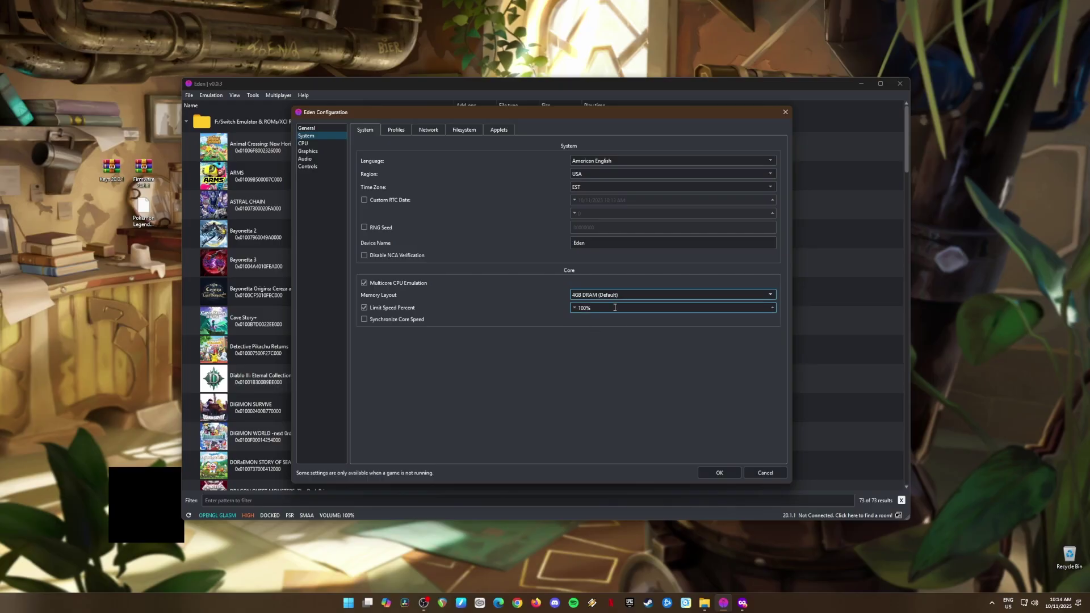
pyautogui.click(363, 284)
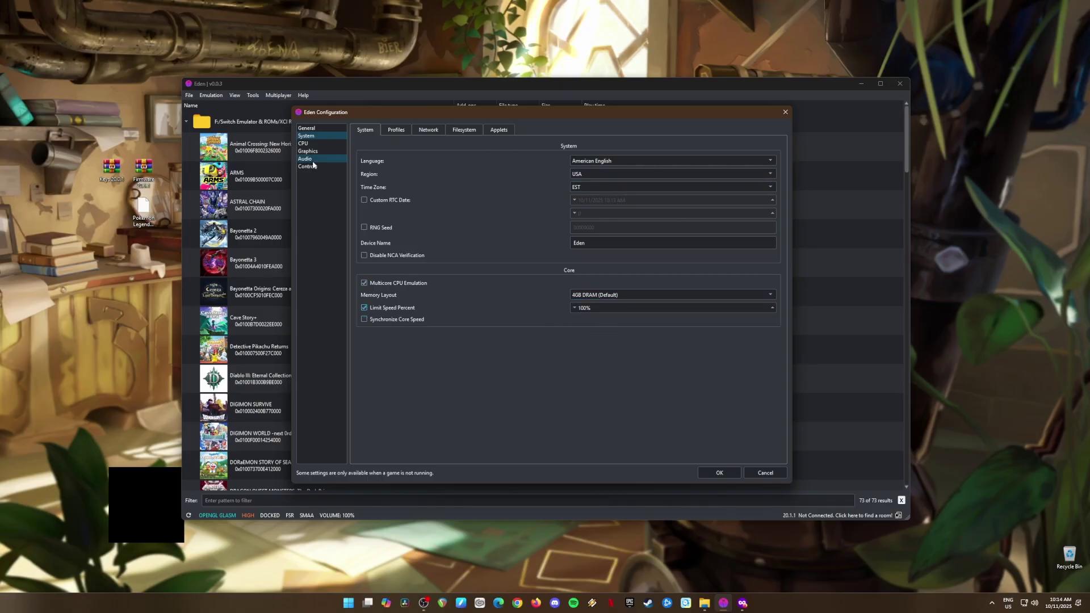
# Review the available accuracy options in the CPU settings
pyautogui.click(303, 143)
pyautogui.click(603, 162)
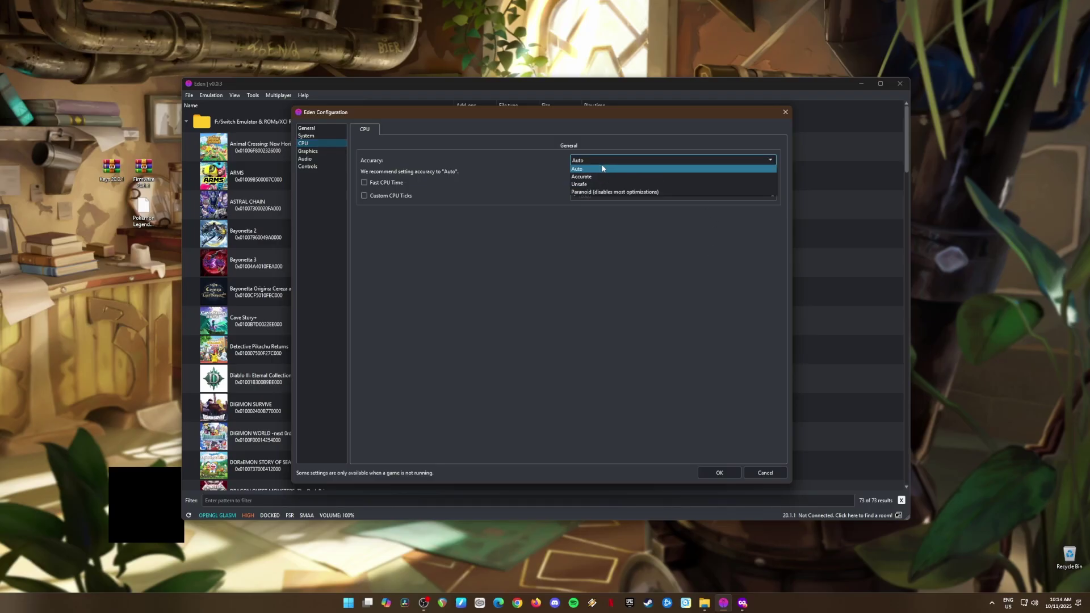
pyautogui.click(608, 162)
# Review the API and shader backend options in the Graphics settings
pyautogui.click(313, 153)
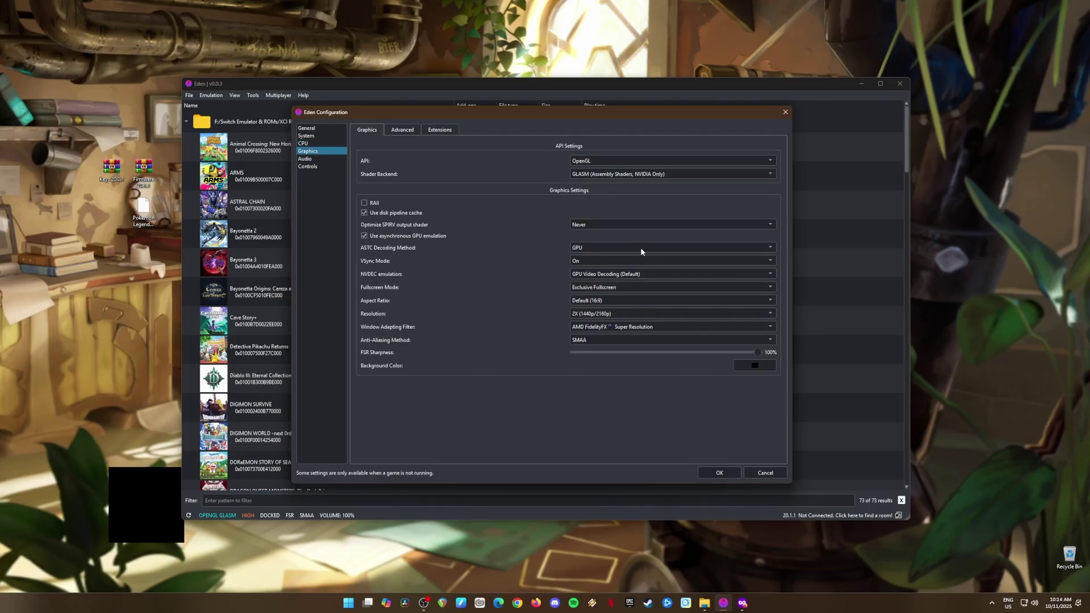
pyautogui.click(611, 167)
pyautogui.click(609, 165)
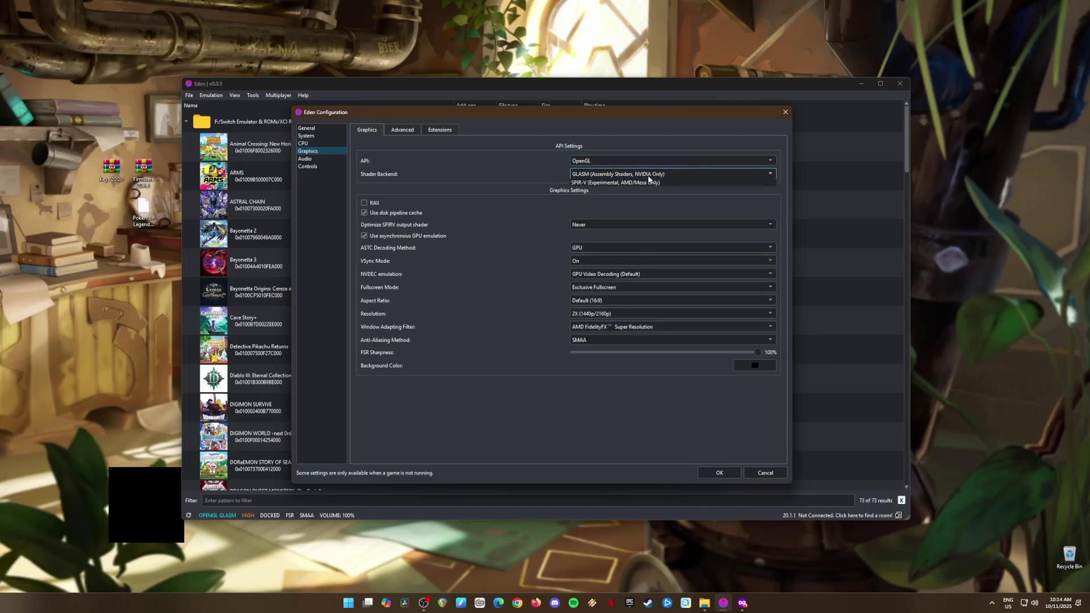
pyautogui.click(632, 174)
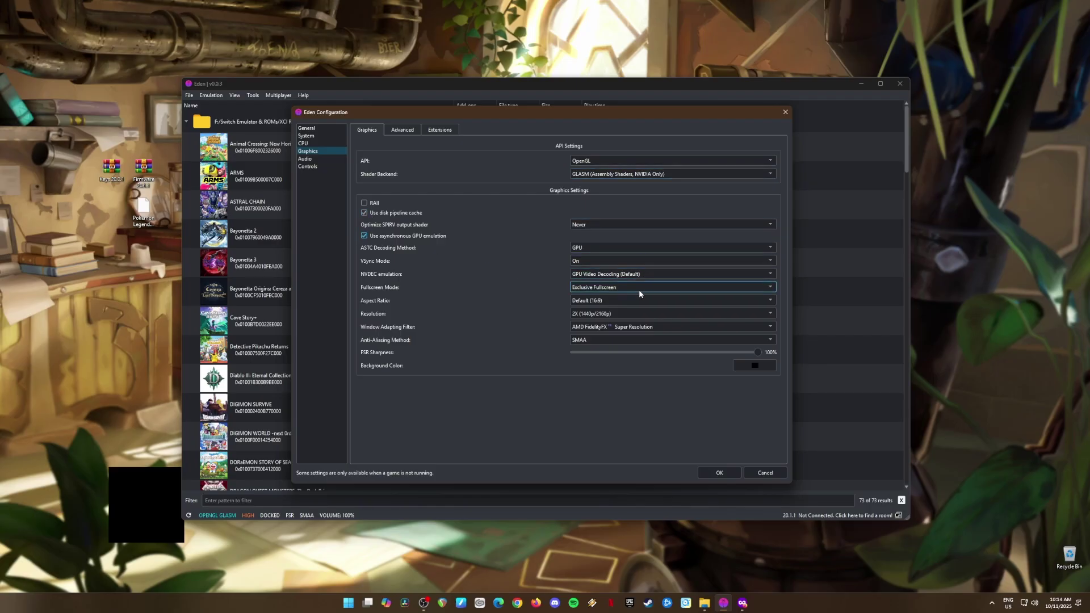
# Review the resolution, window adapting filter and anti-aliasing method options in the Graphics settings
pyautogui.click(627, 314)
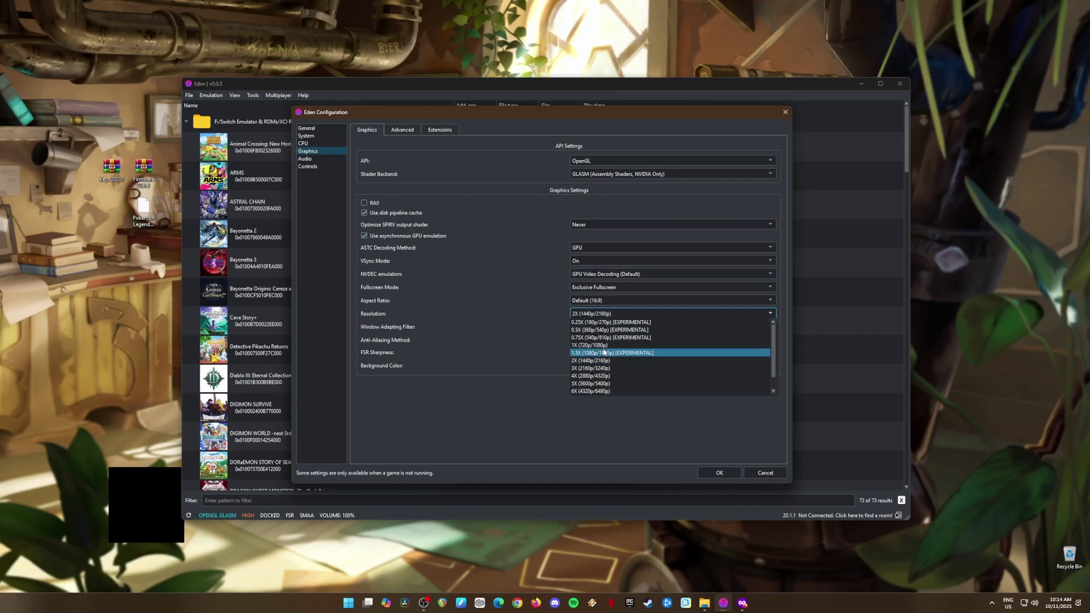
pyautogui.click(499, 323)
pyautogui.click(640, 331)
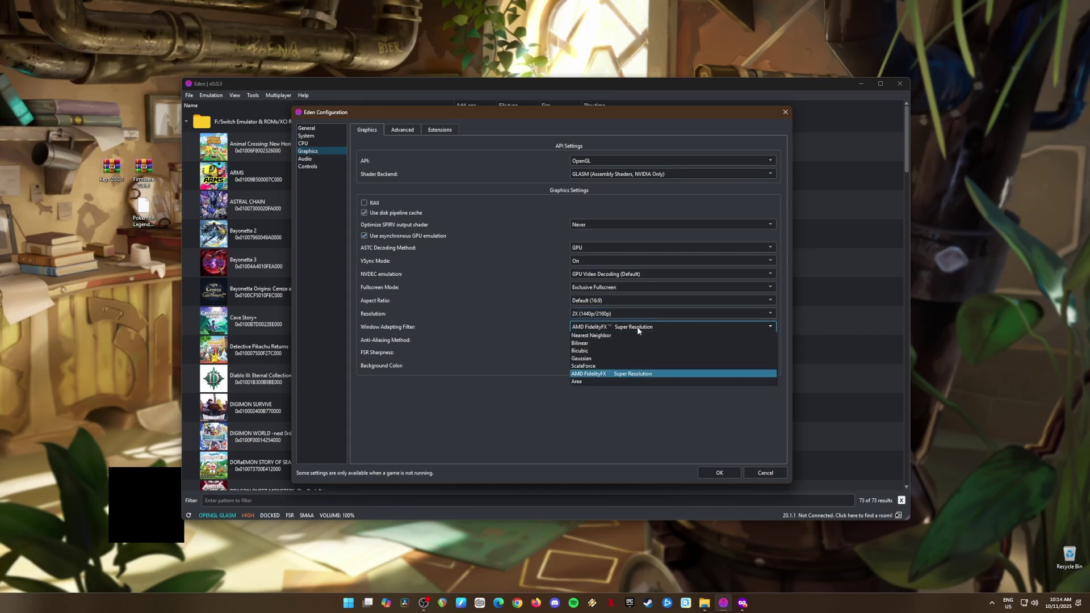
pyautogui.click(605, 377)
pyautogui.click(605, 339)
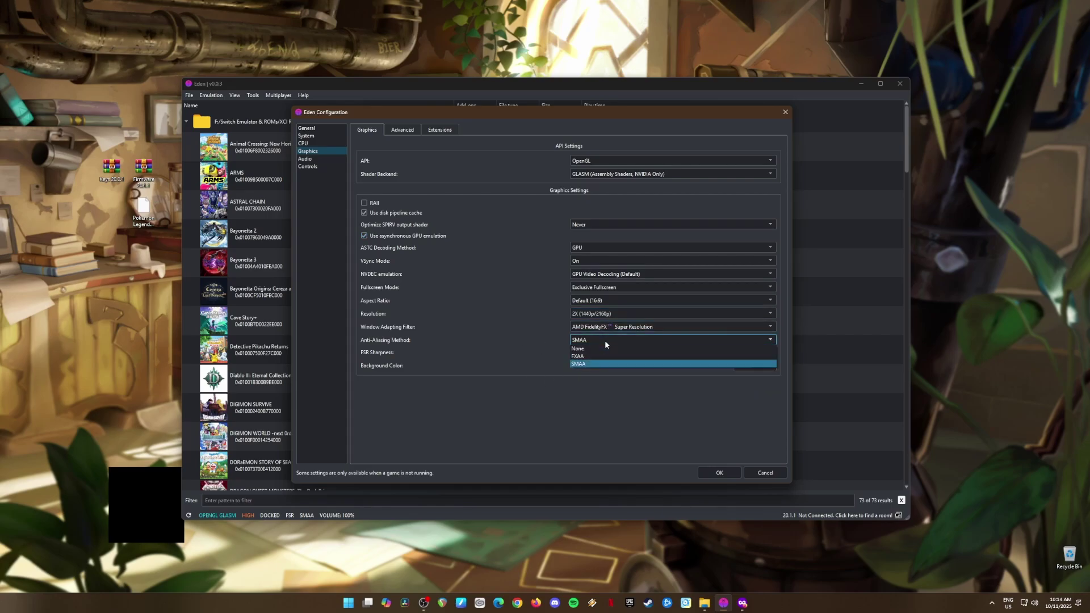
pyautogui.click(604, 340)
# Review the advanced graphics settings, including the Fast GPU Time option, and the audio settings
pyautogui.click(402, 130)
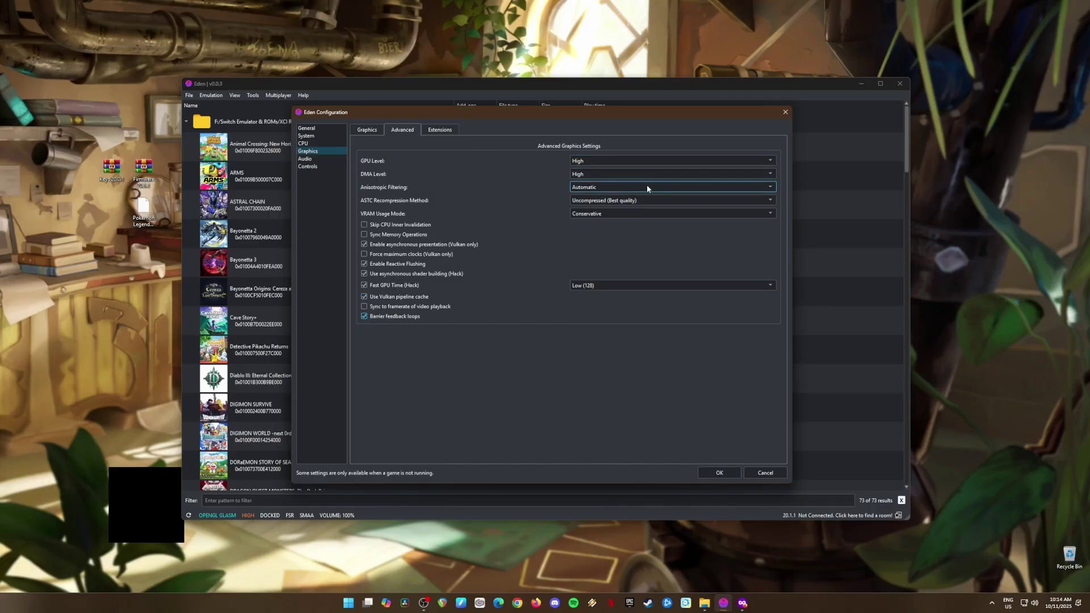
pyautogui.click(609, 292)
pyautogui.click(602, 293)
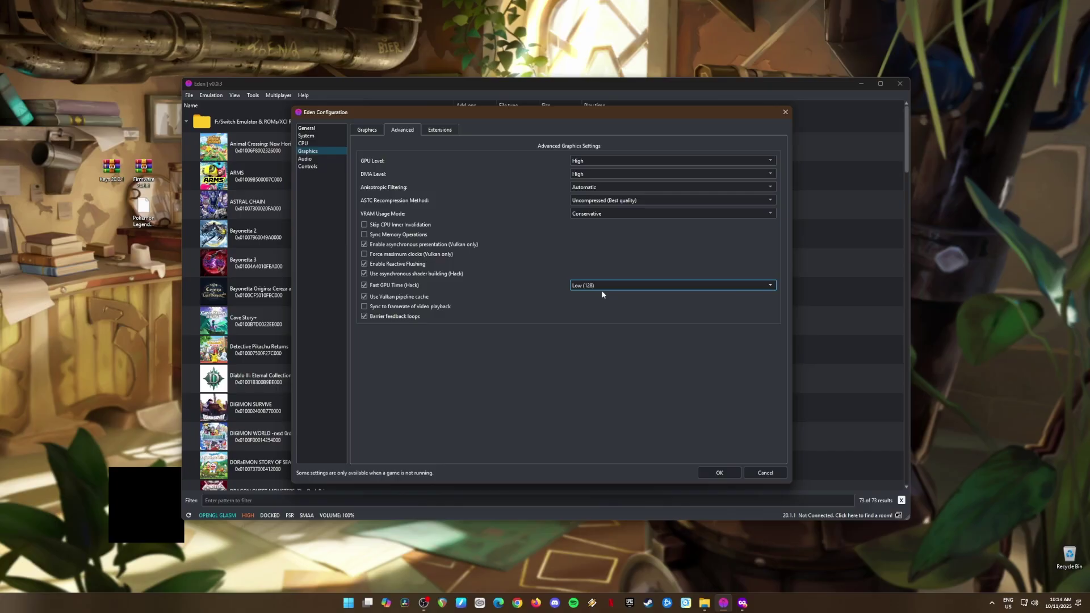
pyautogui.click(307, 159)
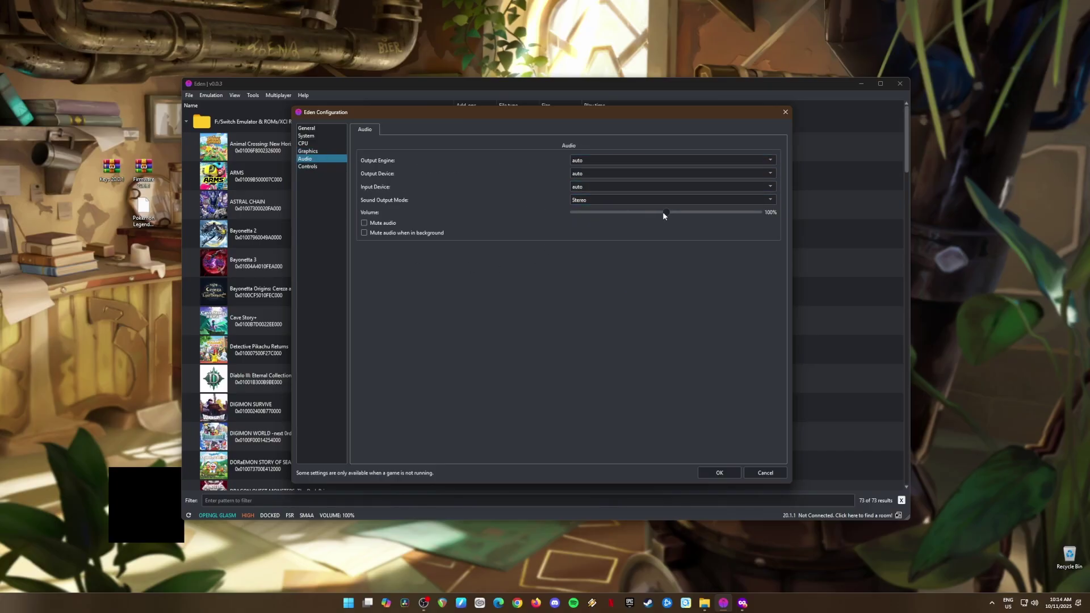
# In the Controls settings, assign Player 1 the Pro Controller type with Nintendo Switch Pro Controller 0 as input device
pyautogui.click(316, 168)
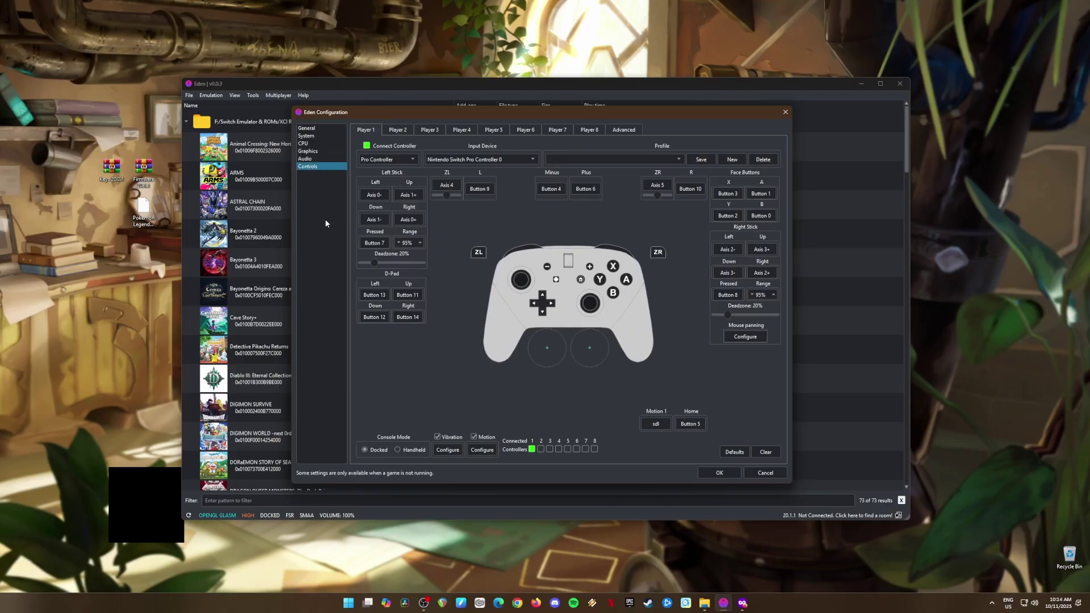
pyautogui.click(412, 161)
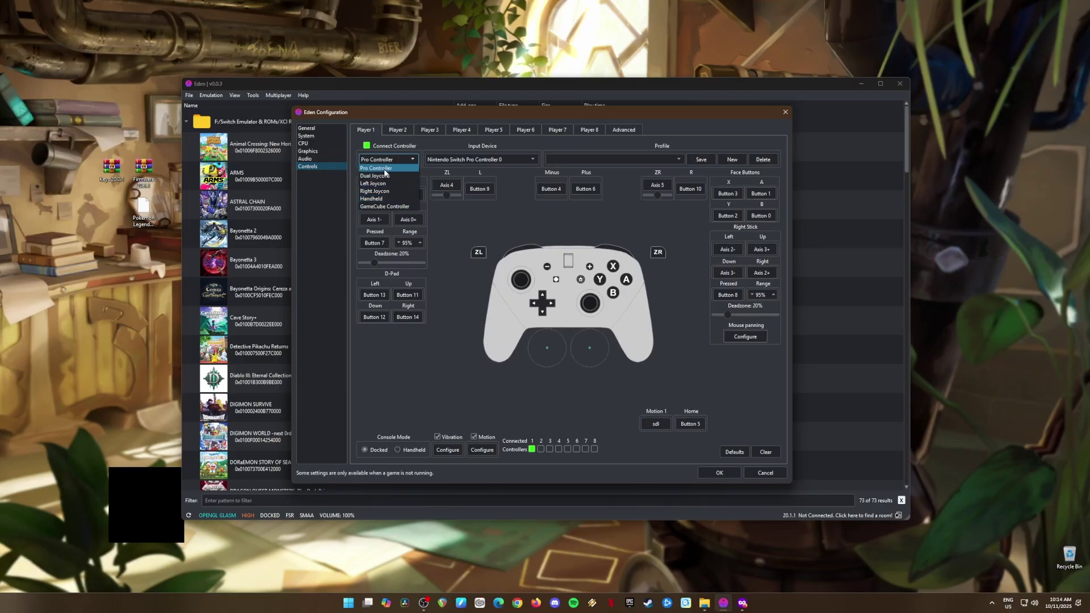
pyautogui.click(386, 168)
pyautogui.click(475, 160)
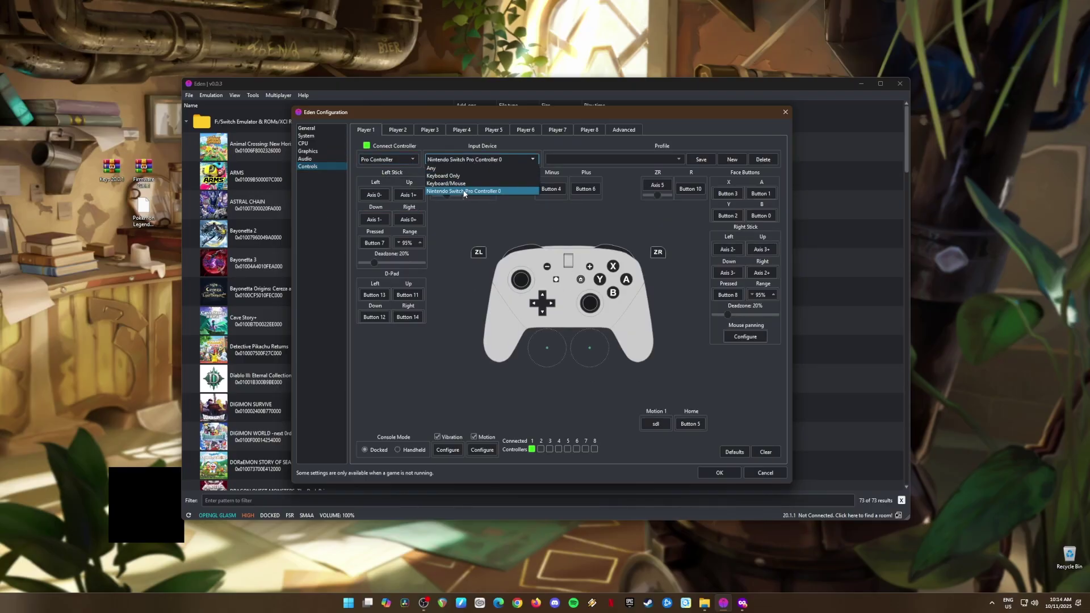
pyautogui.click(464, 191)
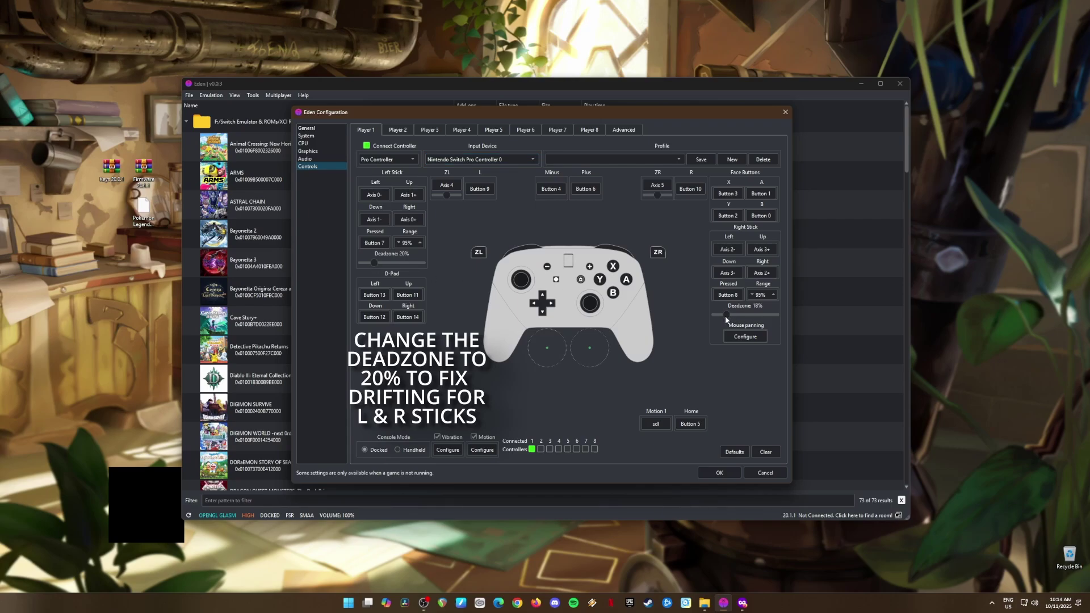
# Set the right stick's deadzone to 20% and save the emulator configuration
pyautogui.moveTo(724, 316); pyautogui.dragTo(727, 316)
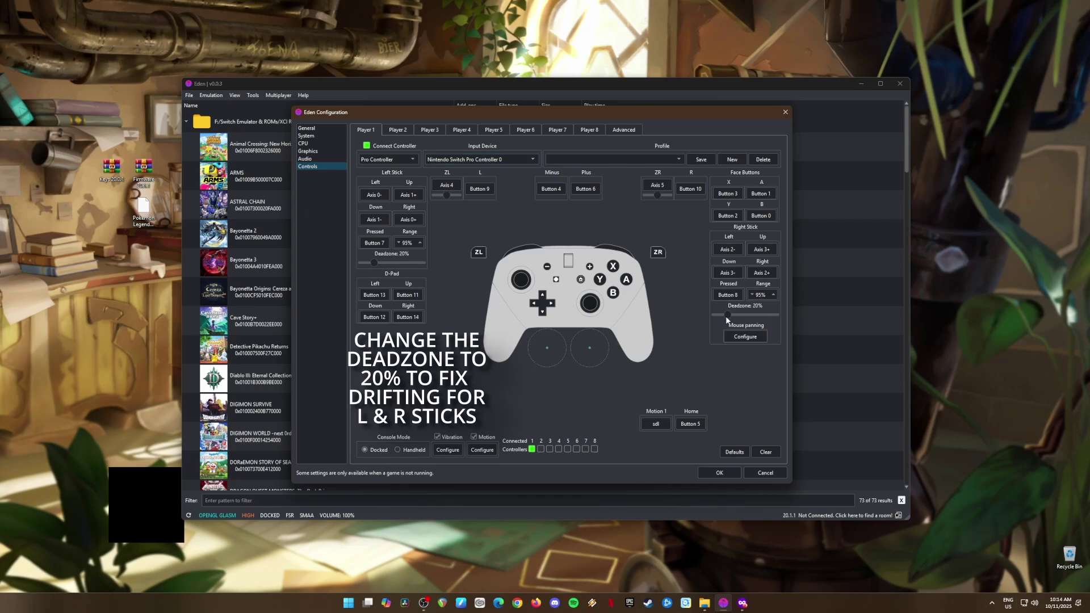
pyautogui.click(718, 473)
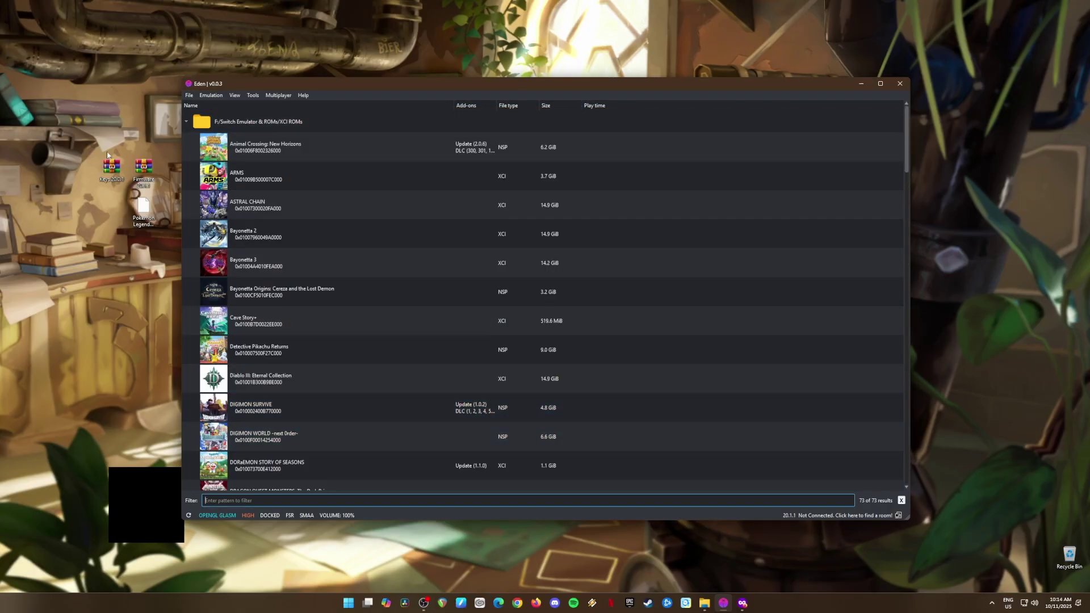
pyautogui.moveTo(93, 147); pyautogui.dragTo(168, 249)
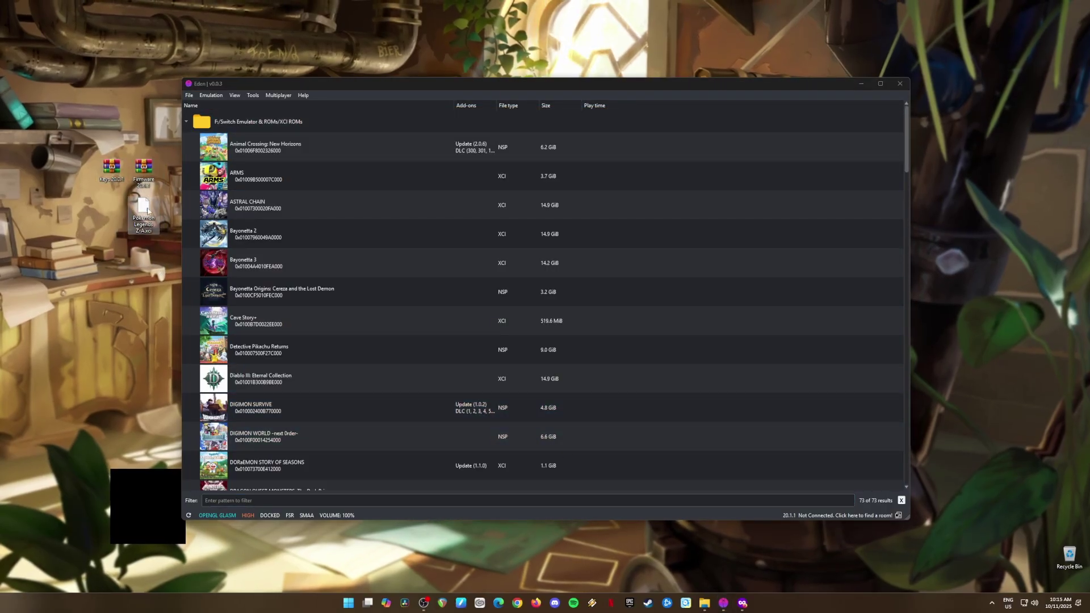